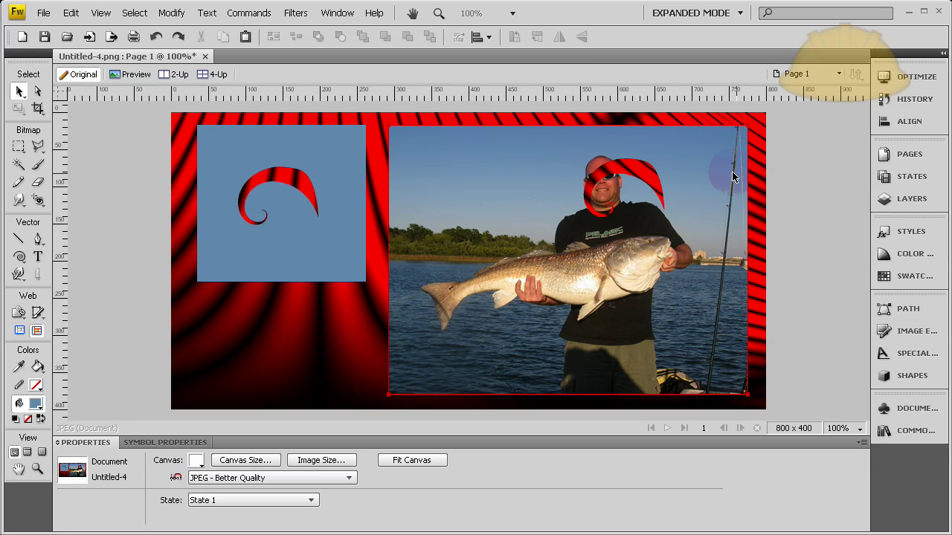
Step: Nudge the photo and blue panel into place, then view the DevelopPHP 'erase inside marquee in fireworks' thread
{"action": "left_click", "coordinate": [794, 167]}
{"action": "mouse_move", "coordinate": [704, 166]}
{"action": "left_mouse_down"}
{"action": "mouse_move", "coordinate": [715, 167]}
{"action": "mouse_move", "coordinate": [693, 166]}
{"action": "mouse_move", "coordinate": [704, 167]}
{"action": "left_mouse_up"}
{"action": "mouse_move", "coordinate": [329, 162]}
{"action": "left_mouse_down"}
{"action": "mouse_move", "coordinate": [344, 164]}
{"action": "mouse_move", "coordinate": [324, 162]}
{"action": "left_mouse_up"}
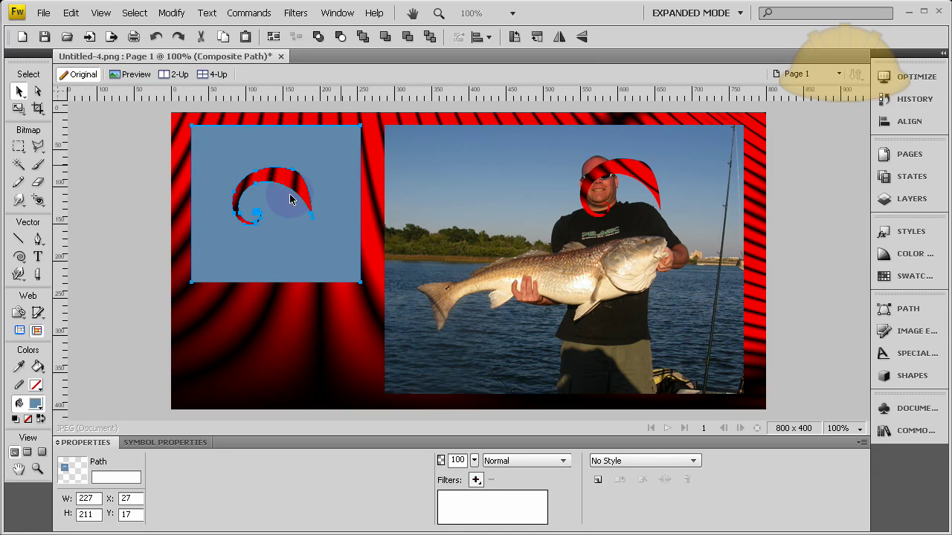
{"action": "left_click", "coordinate": [134, 195]}
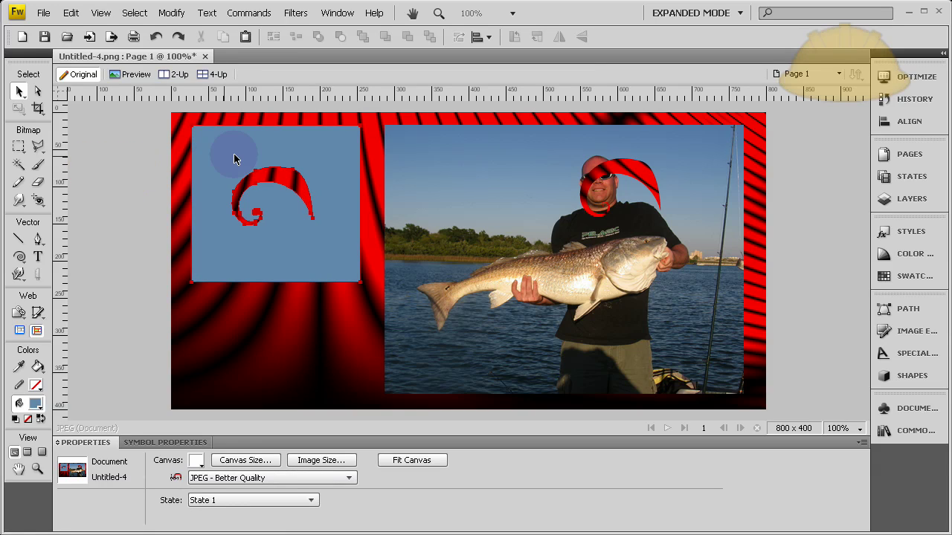
{"action": "left_click_drag", "start_coordinate": [464, 149], "coordinate": [466, 149]}
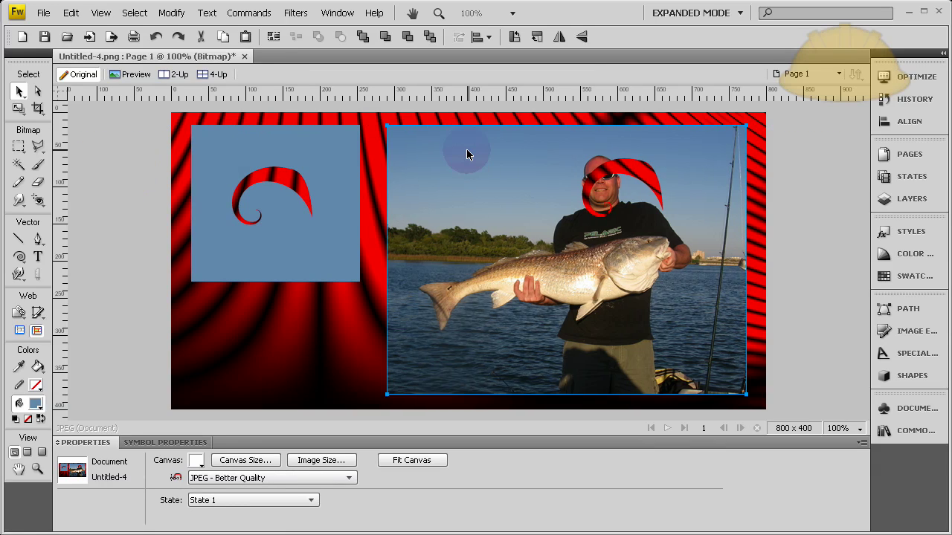
{"action": "left_click_drag", "start_coordinate": [336, 156], "coordinate": [338, 155]}
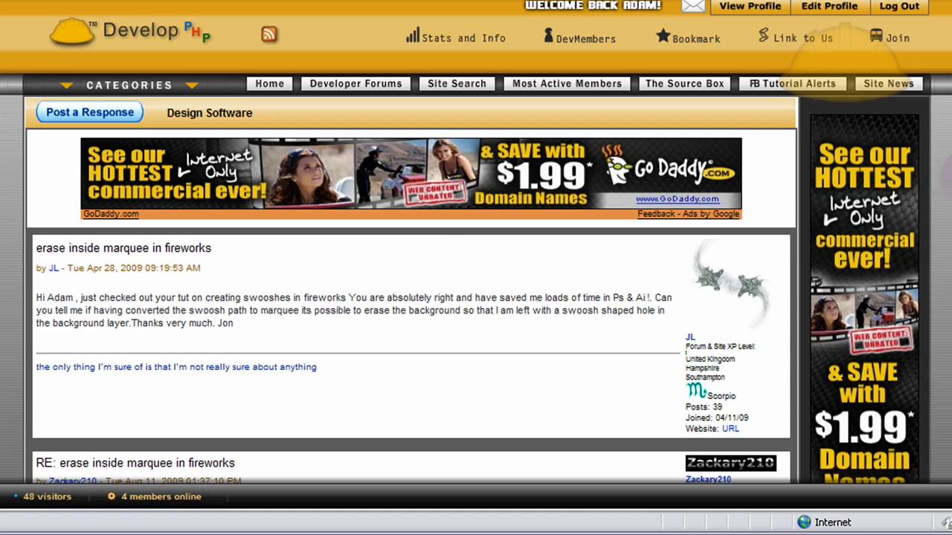
{"action": "mouse_move", "coordinate": [732, 292]}
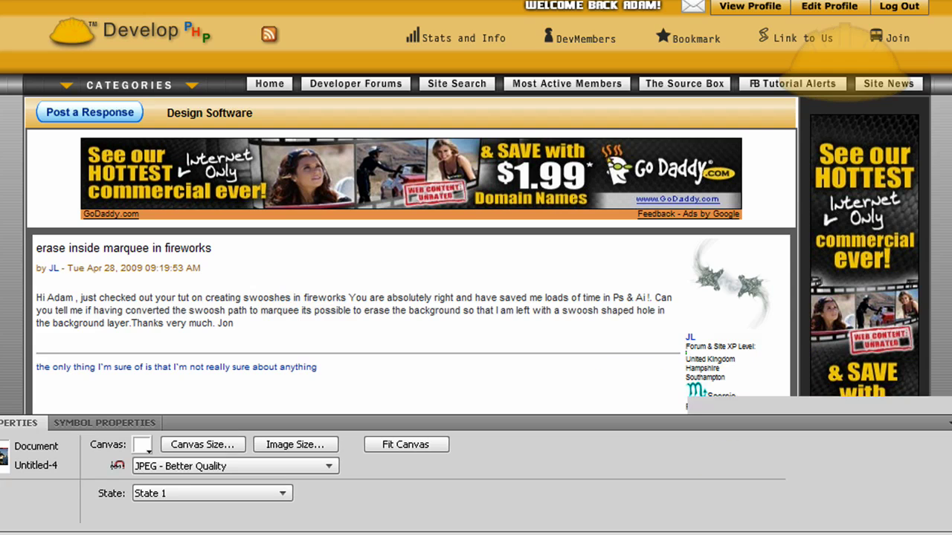
{"action": "left_click", "coordinate": [637, 510]}
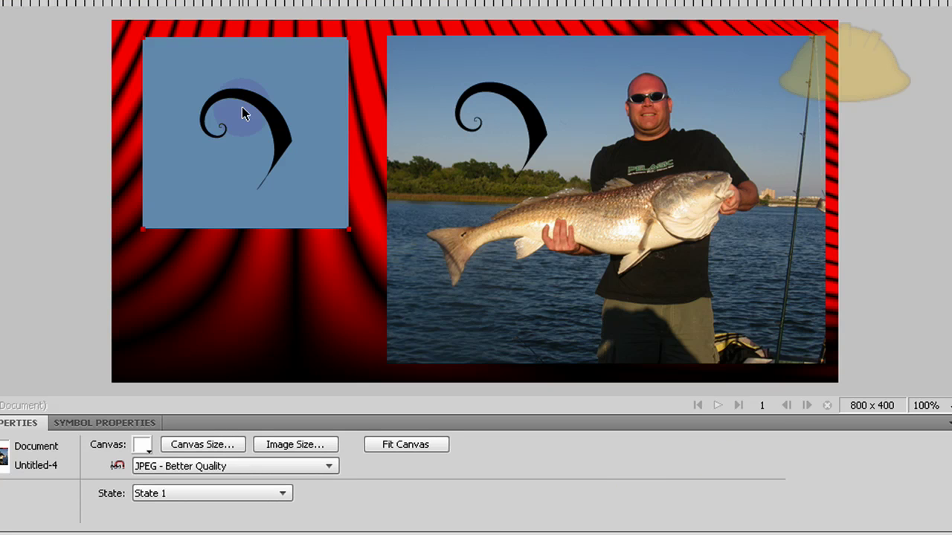
Step: Delete the black curls from the blue panel and the fishing photo
{"action": "left_click_drag", "start_coordinate": [258, 109], "coordinate": [260, 77]}
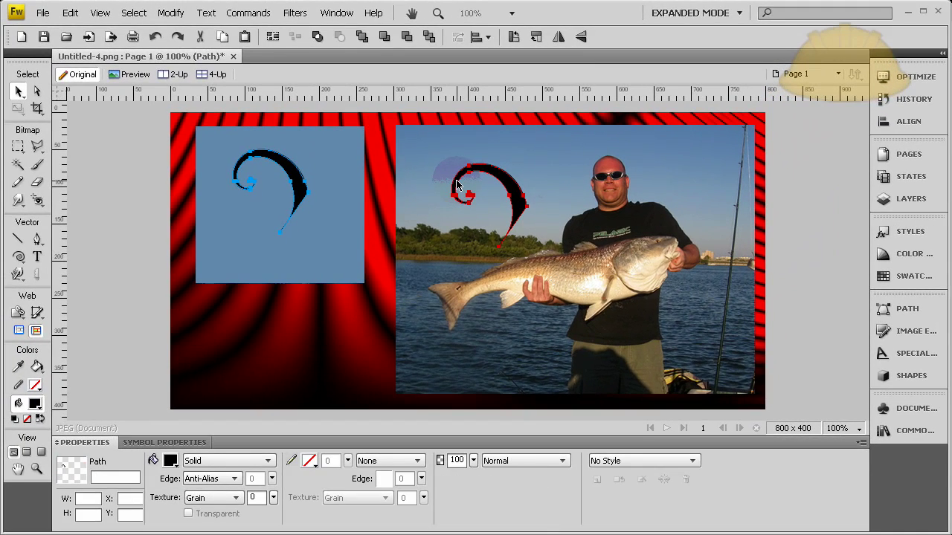
{"action": "key", "text": "Delete"}
{"action": "left_click", "coordinate": [487, 172]}
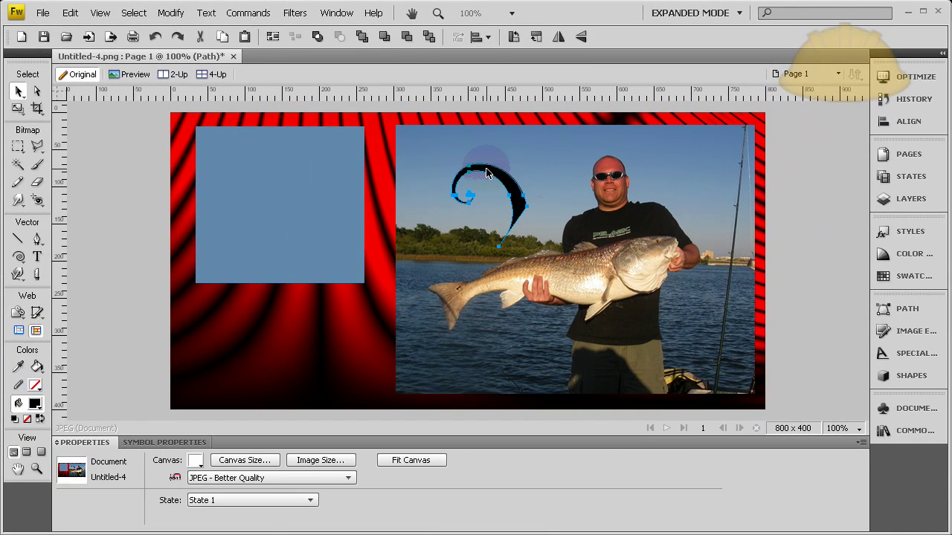
{"action": "key", "text": "Delete"}
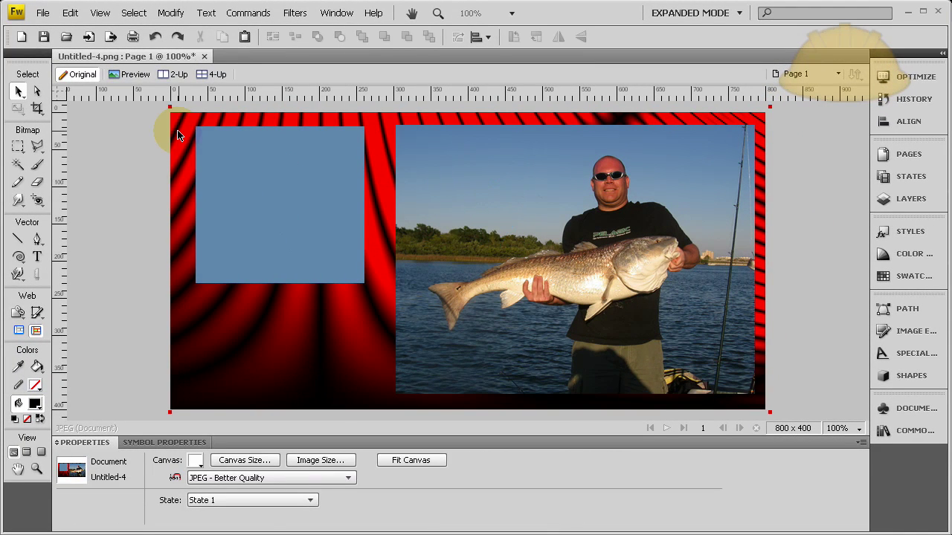
Step: Nudge the red background, then select the photo and blue rectangle to check them
{"action": "mouse_move", "coordinate": [178, 135]}
{"action": "left_mouse_down"}
{"action": "mouse_move", "coordinate": [143, 148]}
{"action": "mouse_move", "coordinate": [197, 168]}
{"action": "mouse_move", "coordinate": [172, 131]}
{"action": "mouse_move", "coordinate": [170, 144]}
{"action": "mouse_move", "coordinate": [176, 138]}
{"action": "left_mouse_up"}
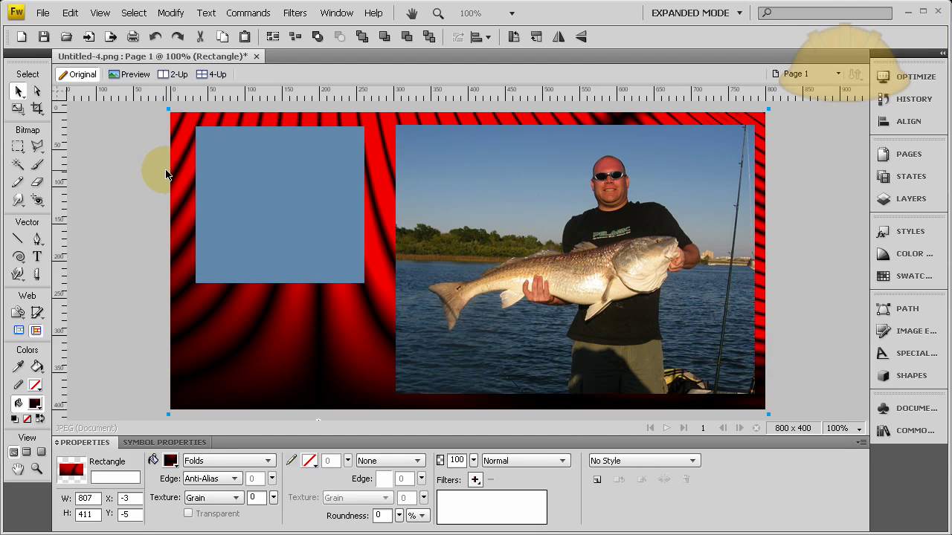
{"action": "left_click", "coordinate": [546, 197]}
{"action": "left_click", "coordinate": [314, 195]}
{"action": "left_click", "coordinate": [108, 194]}
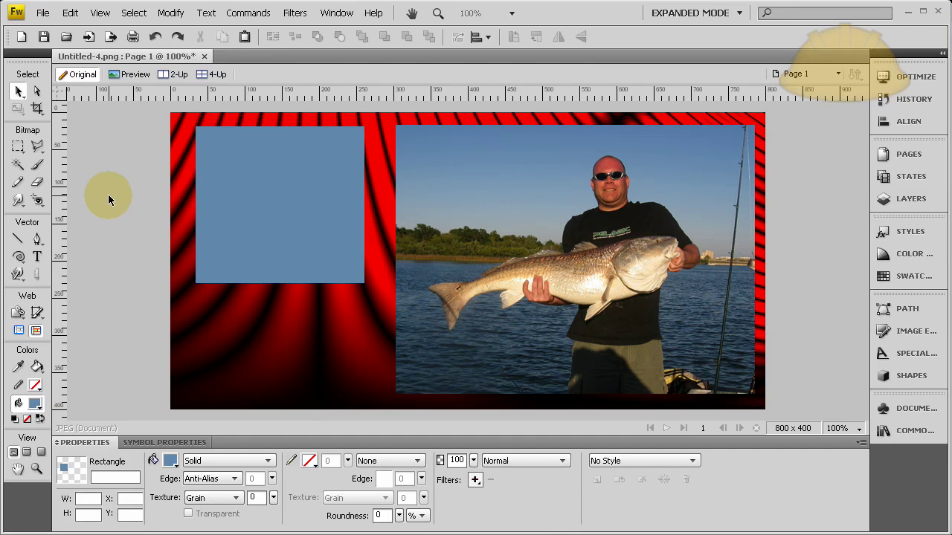
{"action": "left_click", "coordinate": [272, 157]}
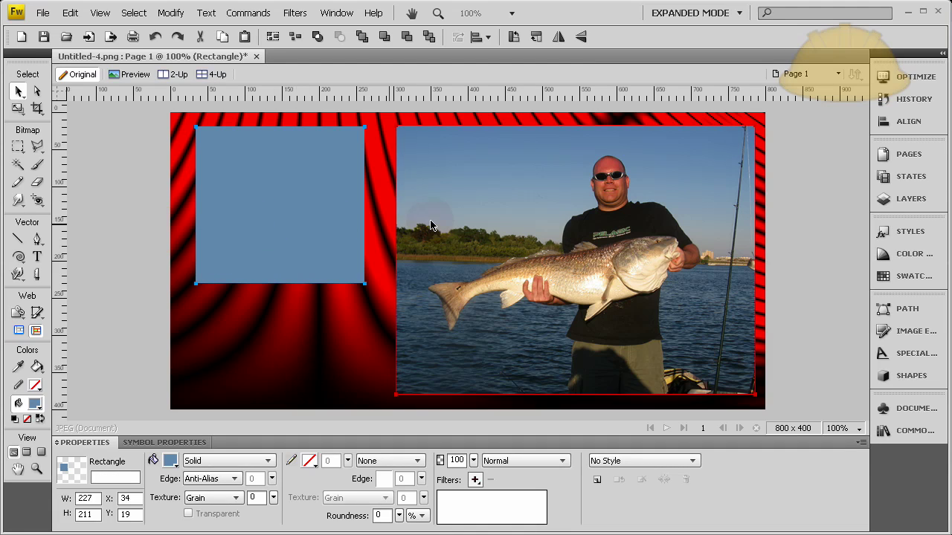
{"action": "left_click", "coordinate": [504, 190]}
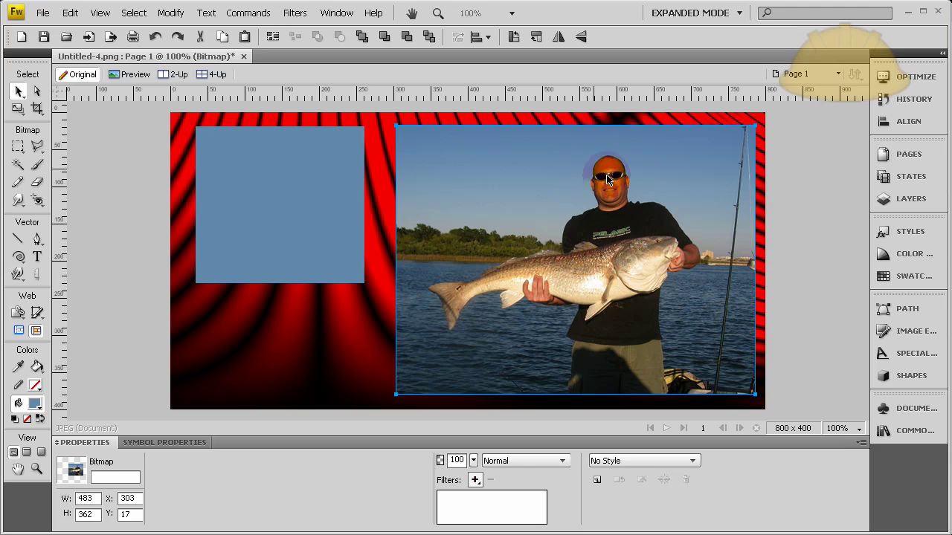
{"action": "left_click", "coordinate": [232, 223]}
{"action": "left_click", "coordinate": [101, 202]}
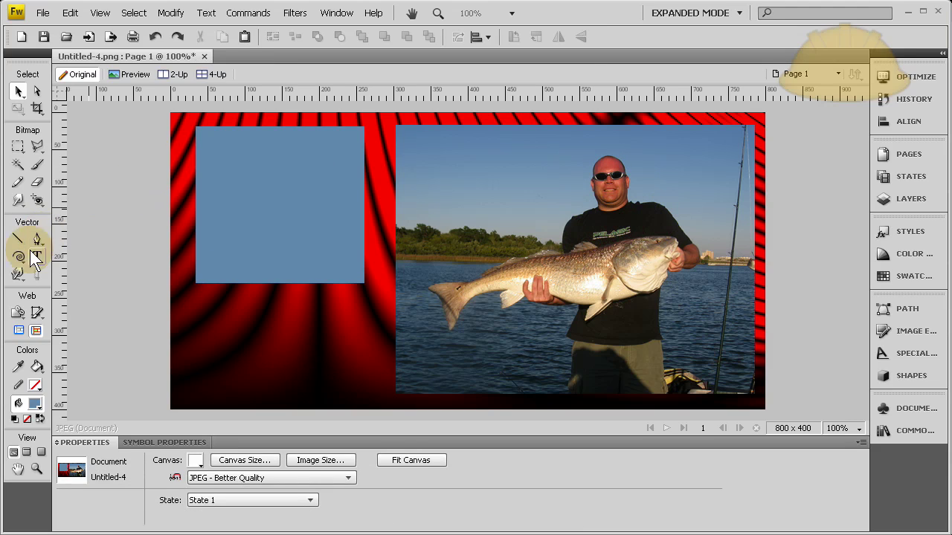
Step: Draw a Spiral auto shape on the blue rectangle and zoom to 300%
{"action": "left_click", "coordinate": [18, 257]}
{"action": "left_click_drag", "start_coordinate": [18, 261], "coordinate": [62, 507]}
{"action": "mouse_move", "coordinate": [251, 155]}
{"action": "left_mouse_down"}
{"action": "mouse_move", "coordinate": [321, 261]}
{"action": "mouse_move", "coordinate": [334, 257]}
{"action": "left_mouse_up"}
{"action": "key", "text": "ctrl+3"}
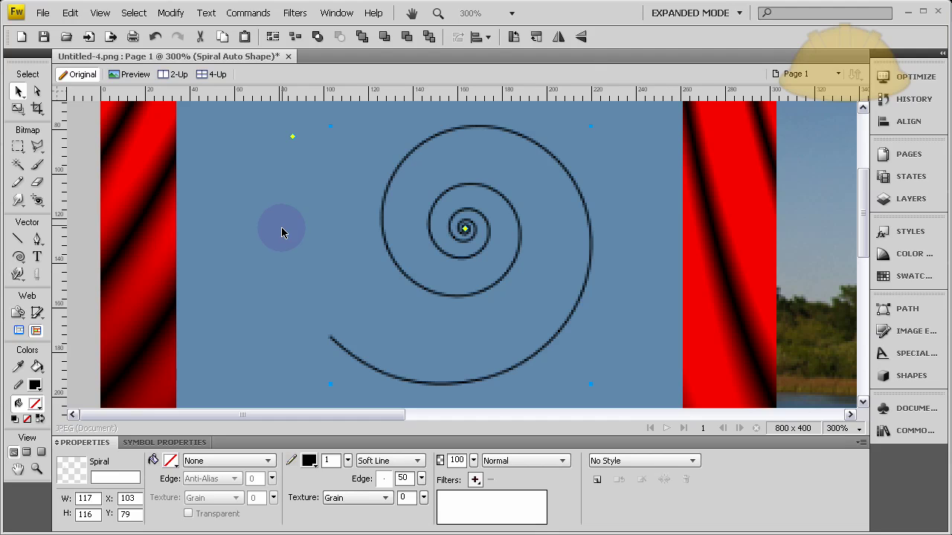
Step: Drag the spiral's yellow handle until it has 2 turns, sized 99 by 54
{"action": "left_click_drag", "start_coordinate": [294, 140], "coordinate": [290, 289]}
{"action": "left_click", "coordinate": [289, 289]}
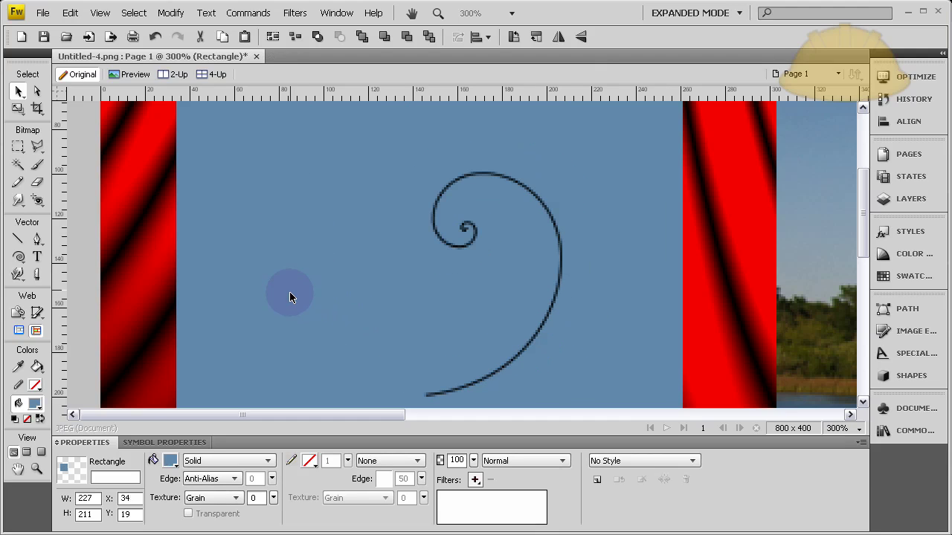
{"action": "left_click", "coordinate": [437, 243]}
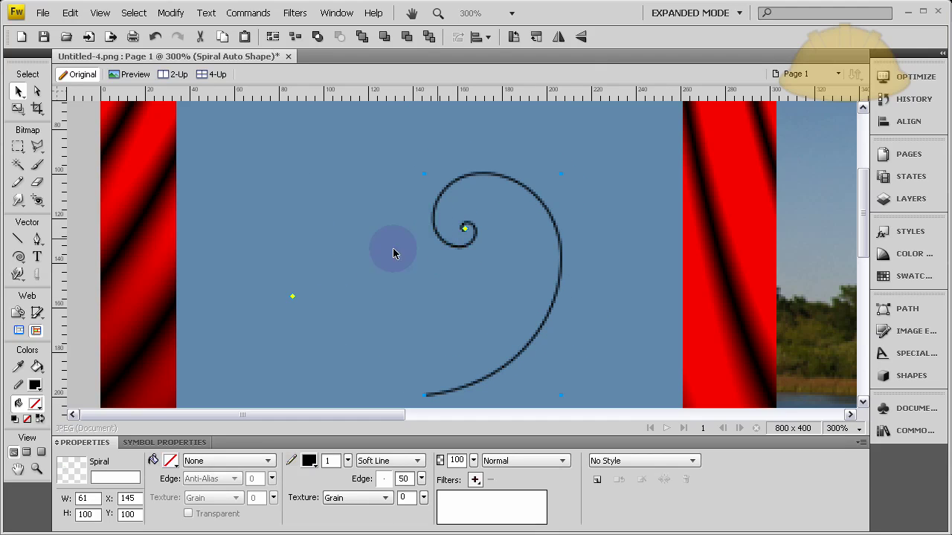
{"action": "left_click_drag", "start_coordinate": [292, 315], "coordinate": [293, 330]}
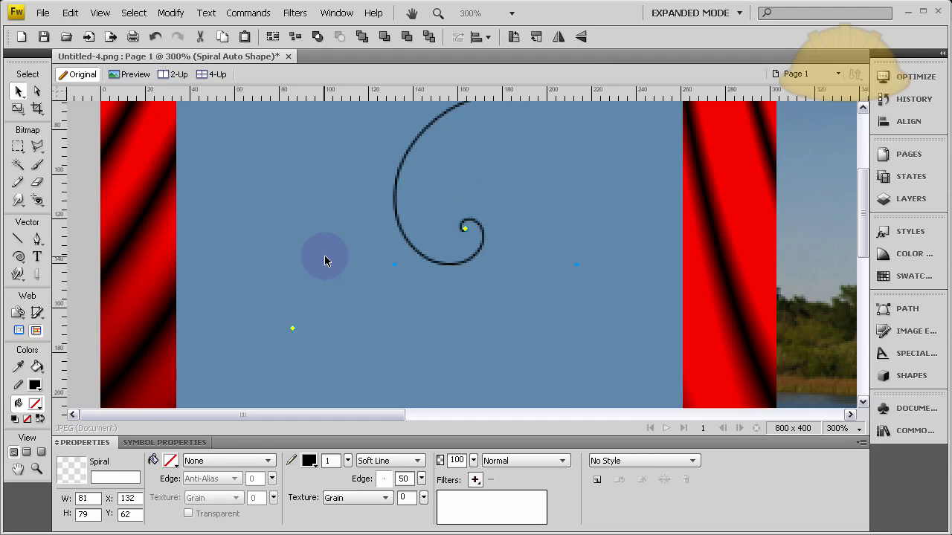
{"action": "scroll", "coordinate": [324, 255], "scroll_direction": "up", "scroll_amount": 1}
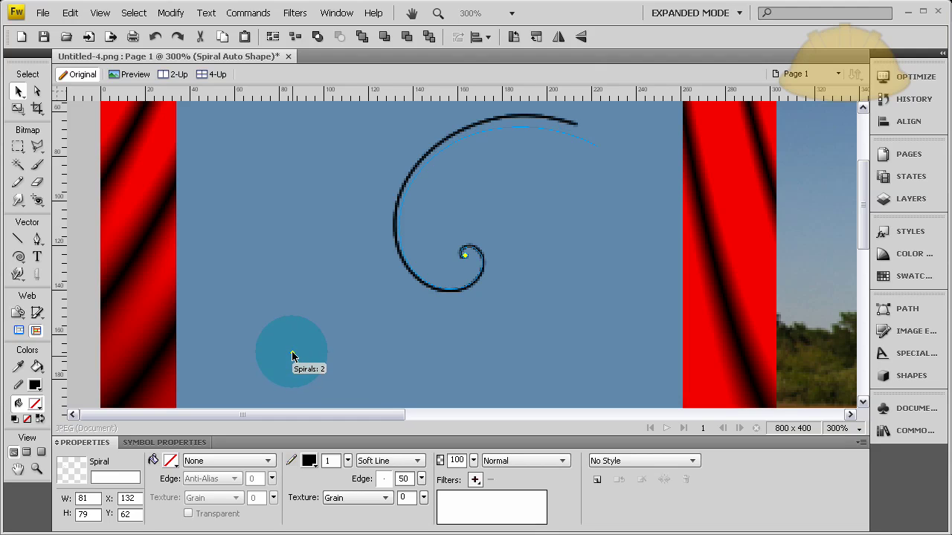
{"action": "left_click_drag", "start_coordinate": [292, 356], "coordinate": [292, 351]}
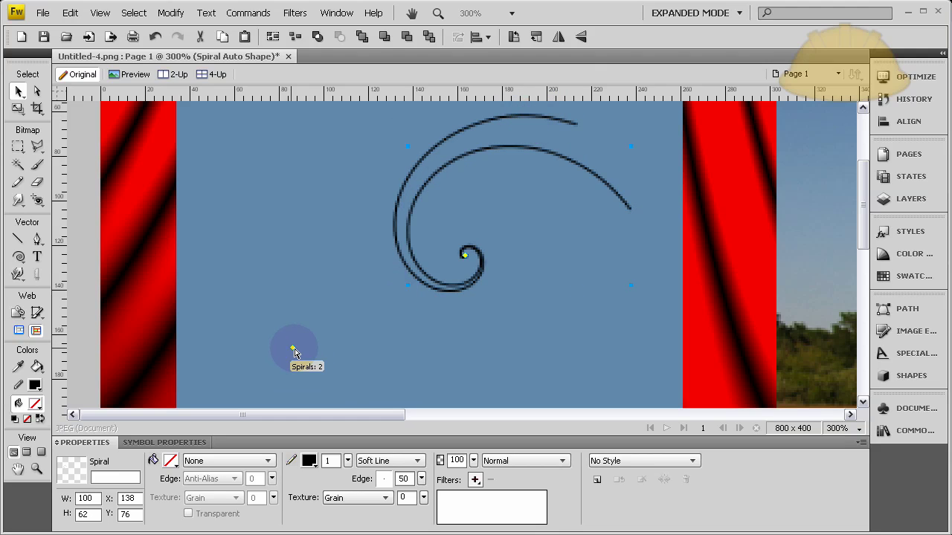
{"action": "left_click_drag", "start_coordinate": [294, 351], "coordinate": [293, 341]}
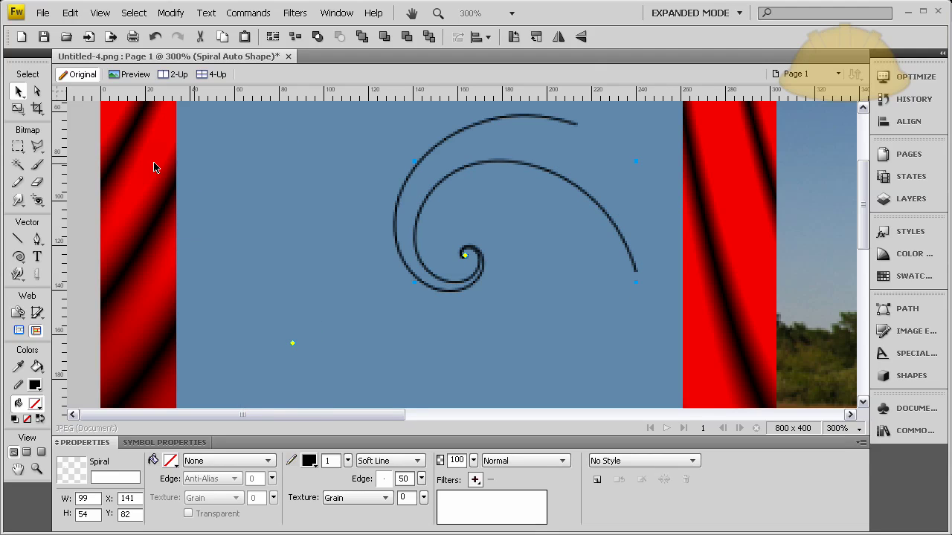
Step: Close the spiral into a swoosh path with black fill and stroke None
{"action": "left_click", "coordinate": [39, 240]}
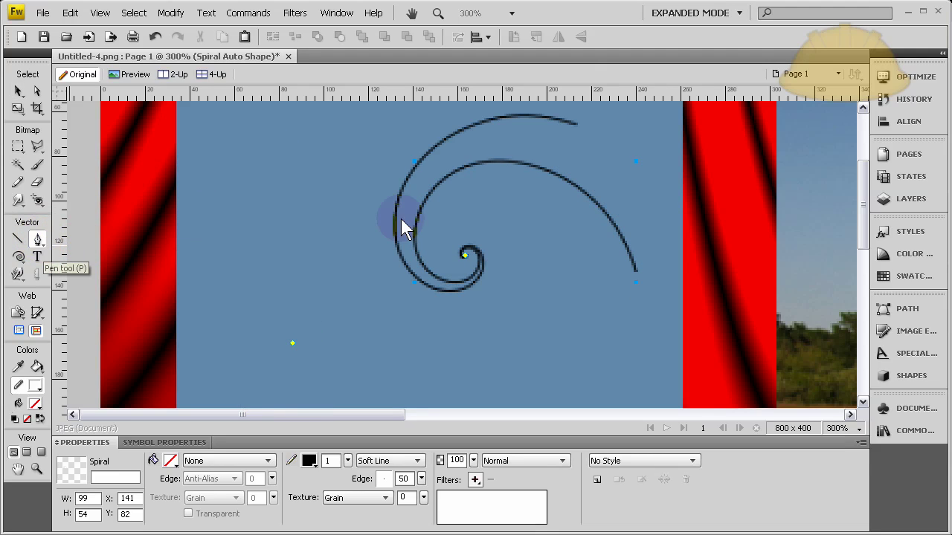
{"action": "left_click", "coordinate": [634, 269]}
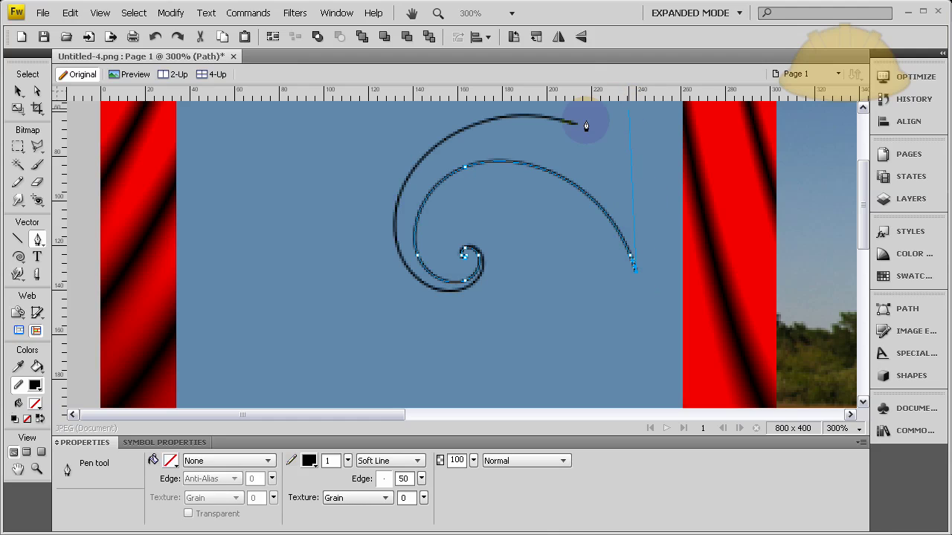
{"action": "left_click_drag", "start_coordinate": [579, 132], "coordinate": [530, 117]}
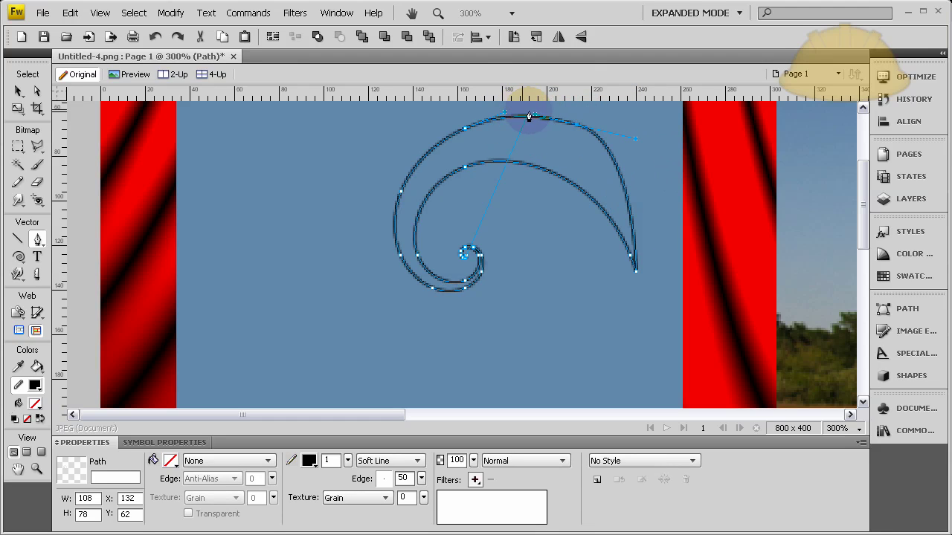
{"action": "left_click", "coordinate": [171, 461]}
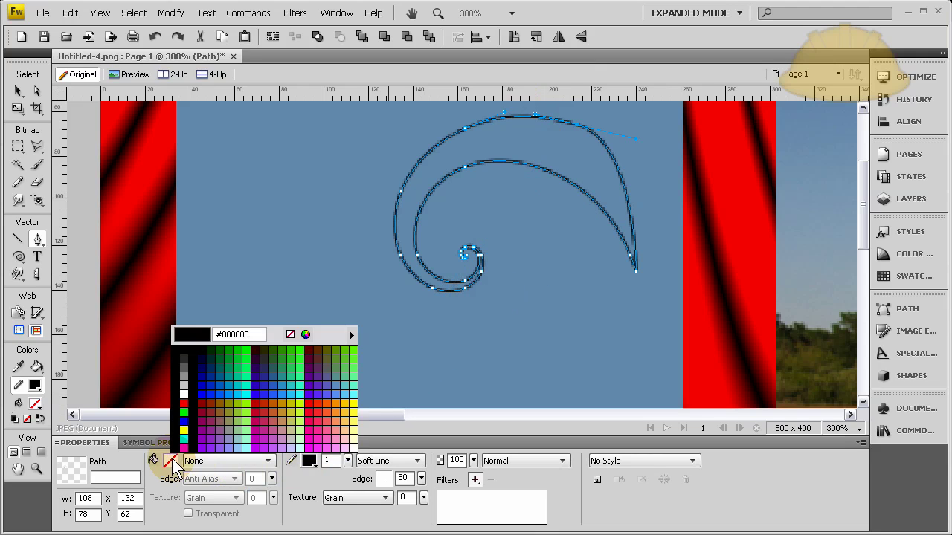
{"action": "left_click", "coordinate": [183, 408]}
{"action": "left_click", "coordinate": [308, 461]}
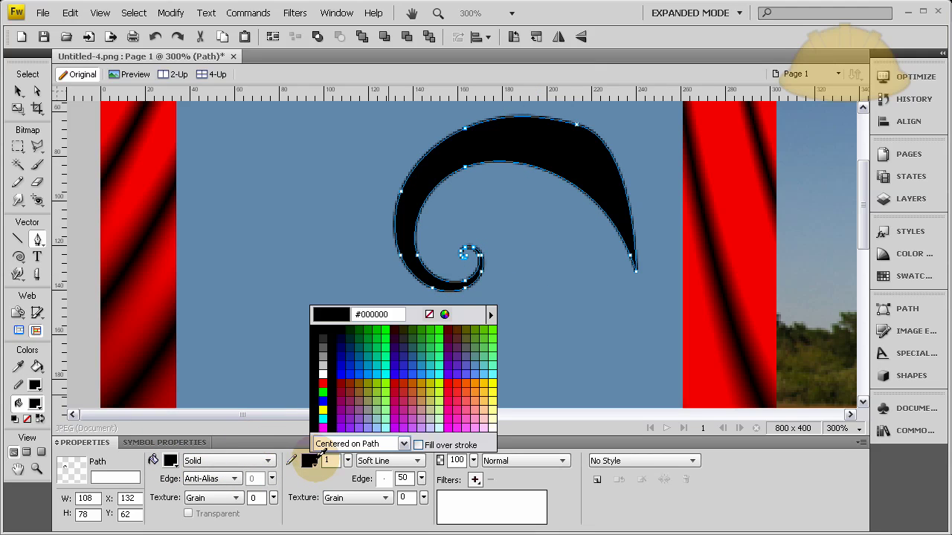
{"action": "left_click", "coordinate": [430, 314]}
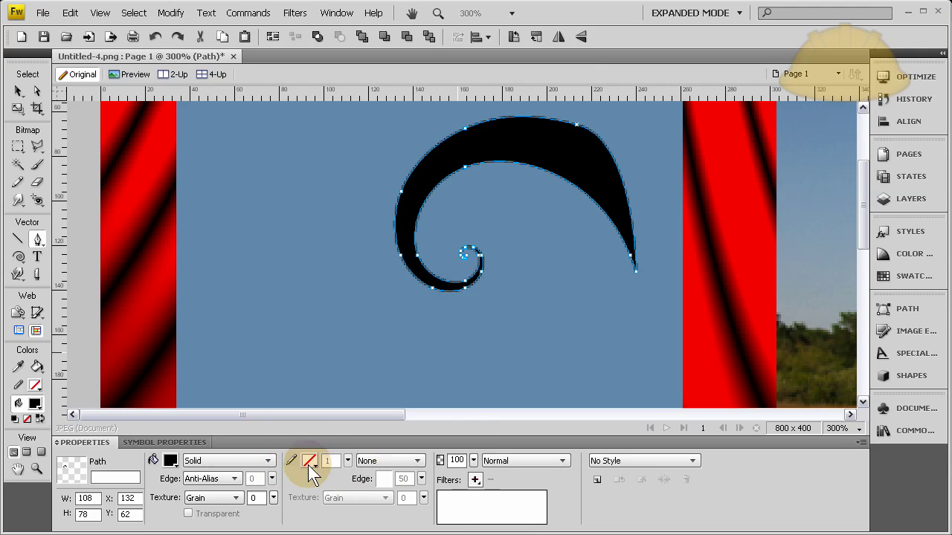
Step: Move the swoosh left, zoom to 100%, and Alt-drag a copy onto the photo
{"action": "left_click", "coordinate": [18, 91]}
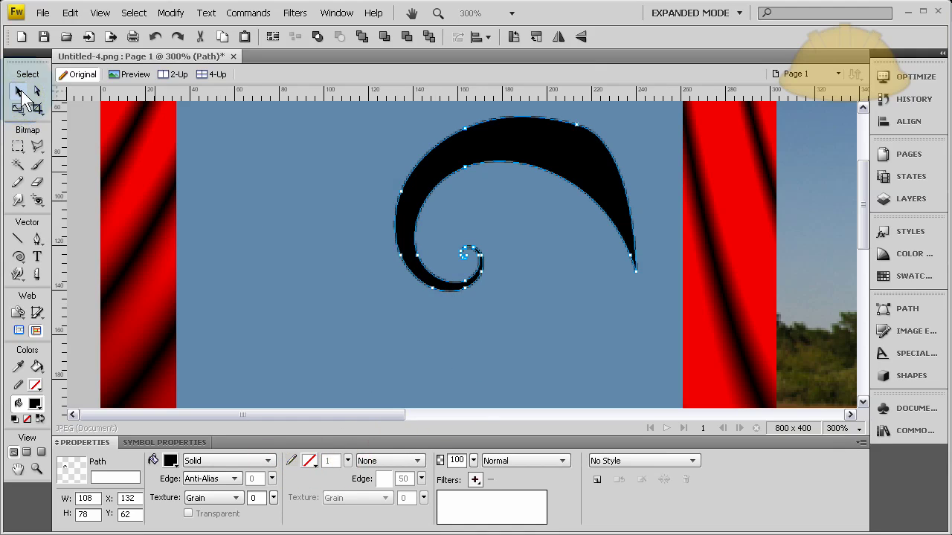
{"action": "left_click", "coordinate": [127, 220]}
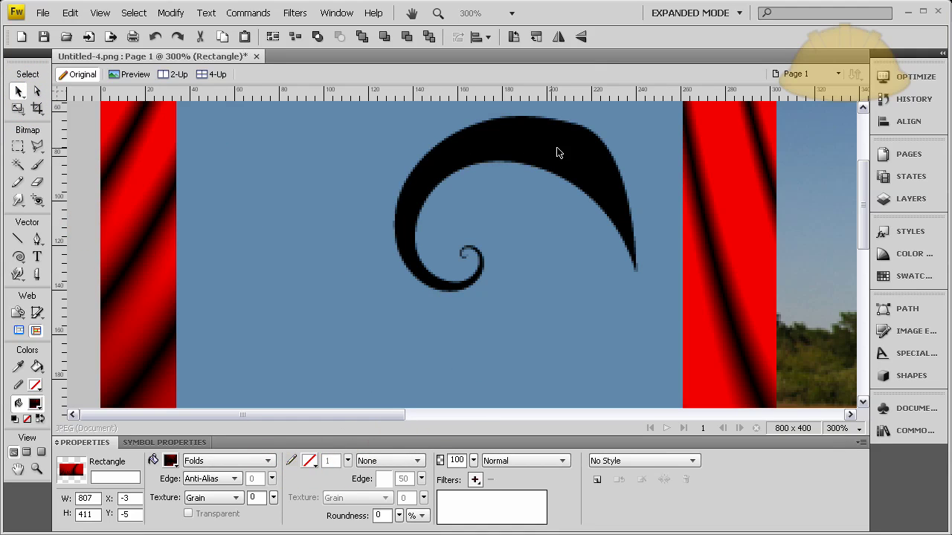
{"action": "left_click_drag", "start_coordinate": [559, 152], "coordinate": [528, 192]}
{"action": "key", "text": "ctrl+1"}
{"action": "left_click", "coordinate": [775, 233]}
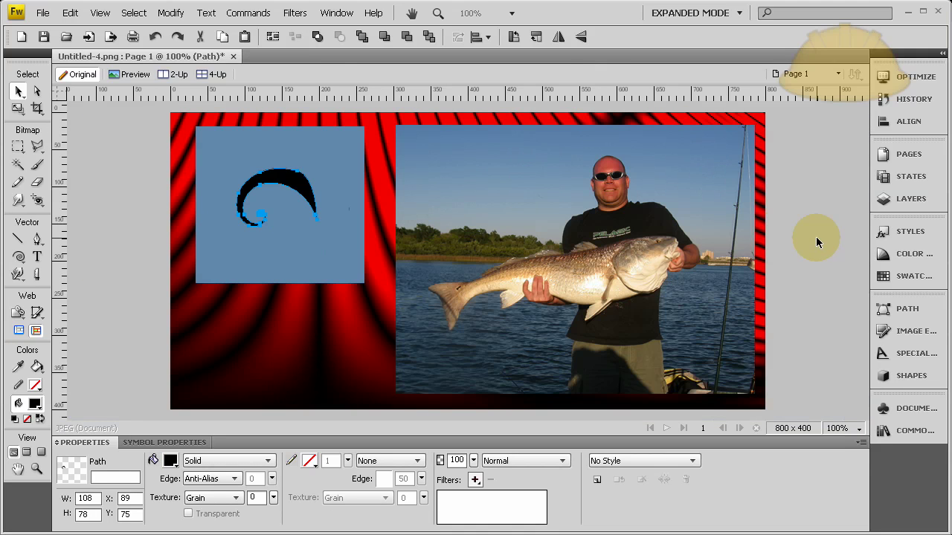
{"action": "left_click", "coordinate": [285, 179]}
{"action": "left_click_drag", "start_coordinate": [298, 184], "coordinate": [606, 178]}
Step: Drag the swoosh copy on the photo onto the man's head, at X 567, Y 44
{"action": "left_click", "coordinate": [605, 182]}
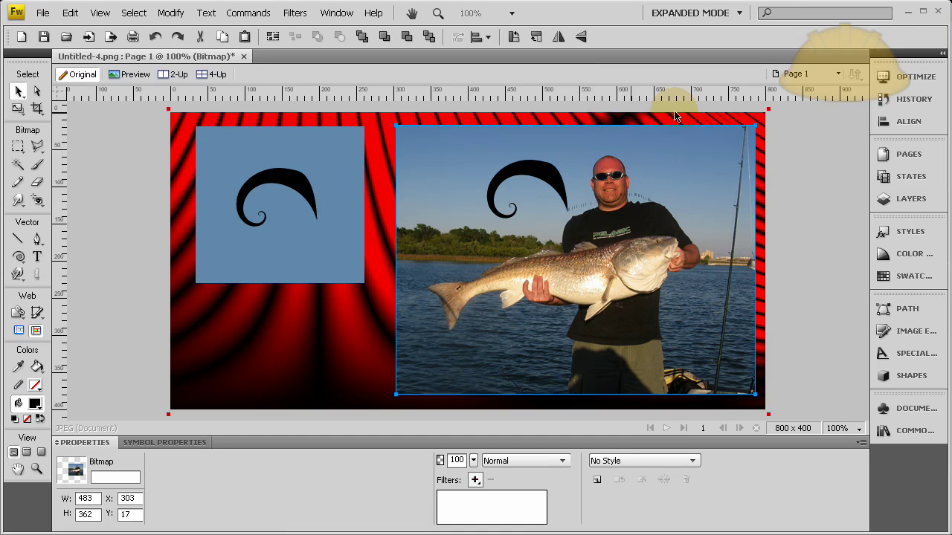
{"action": "key", "text": "ctrl+d"}
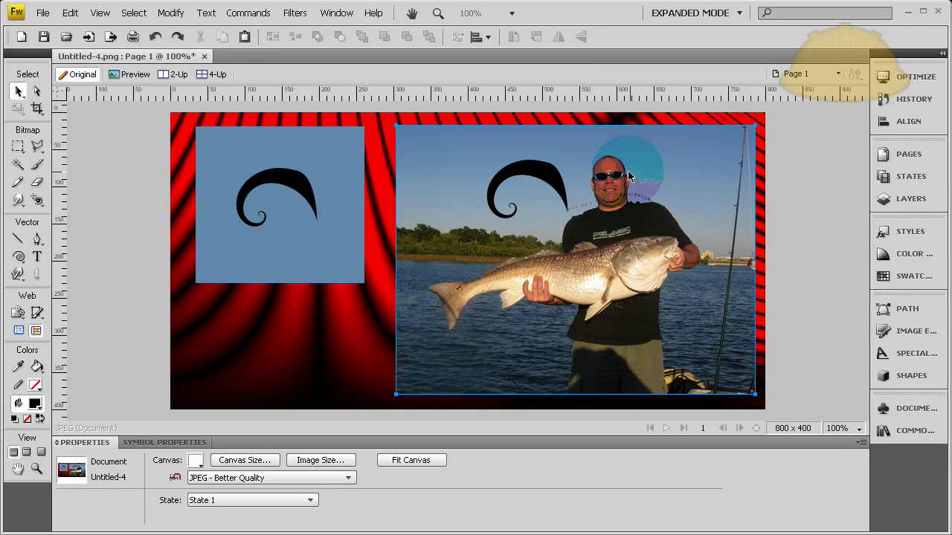
{"action": "left_click", "coordinate": [541, 172]}
{"action": "left_click_drag", "start_coordinate": [541, 175], "coordinate": [643, 161]}
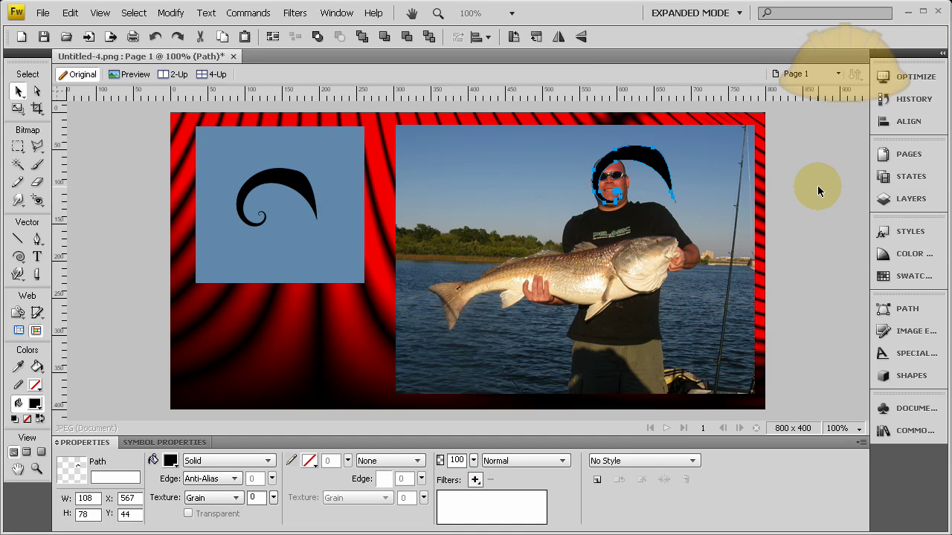
Step: Select the left swirl together with the blue rectangle behind it
{"action": "left_click", "coordinate": [817, 192]}
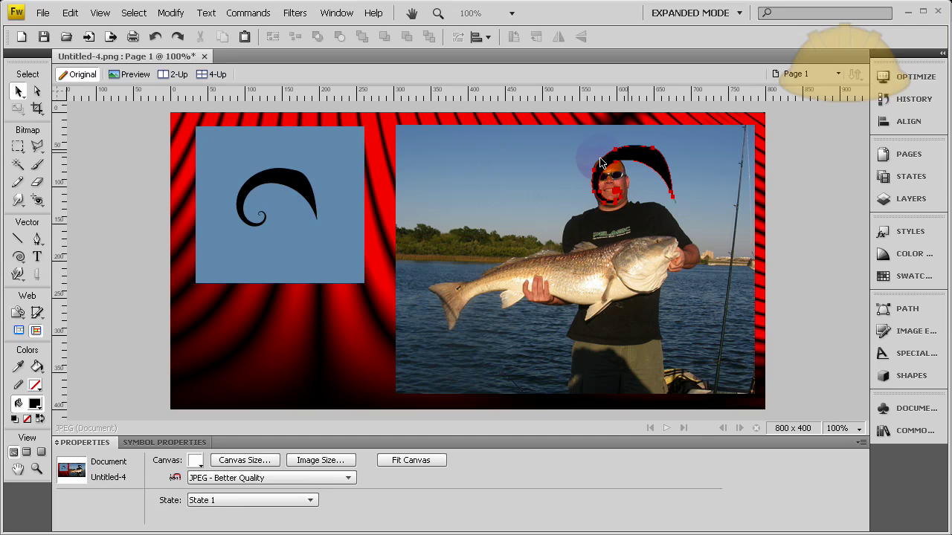
{"action": "left_click", "coordinate": [283, 189]}
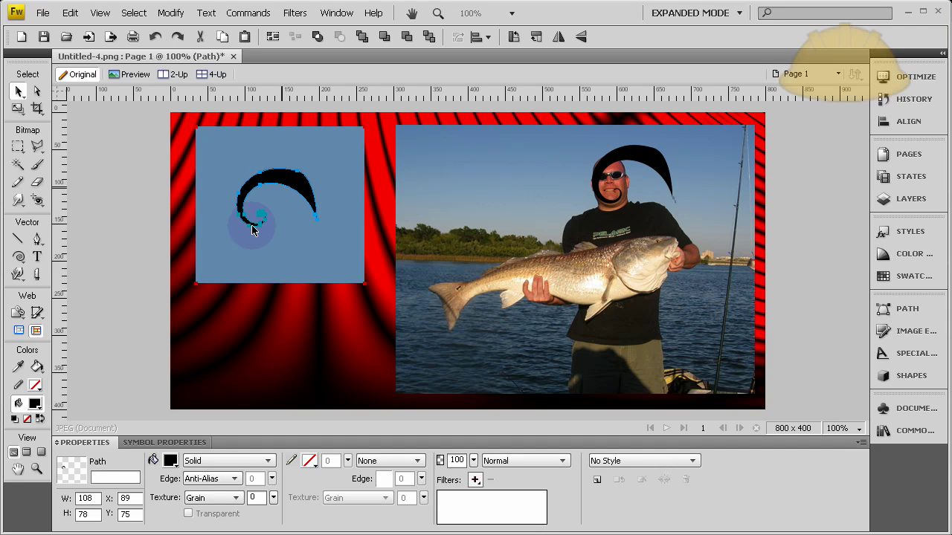
{"action": "left_click", "coordinate": [309, 243]}
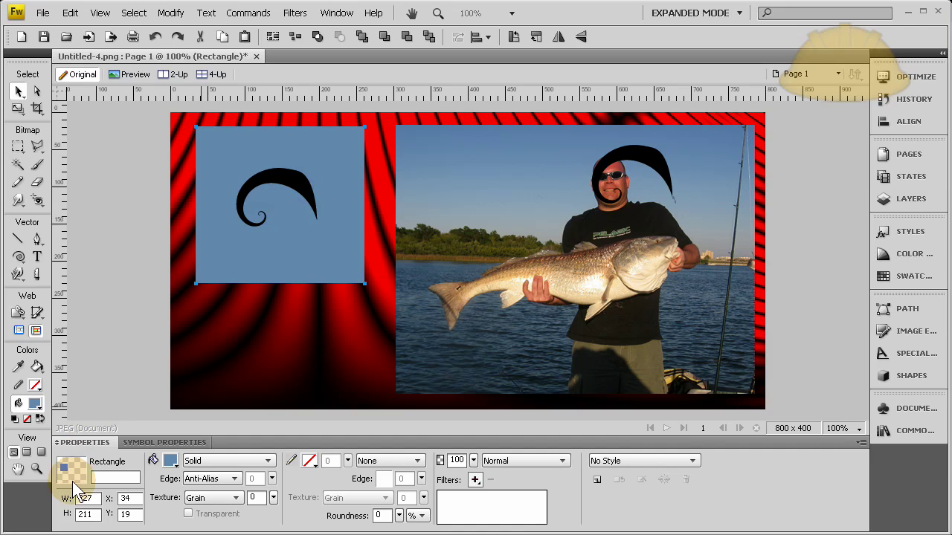
{"action": "left_click", "coordinate": [290, 178]}
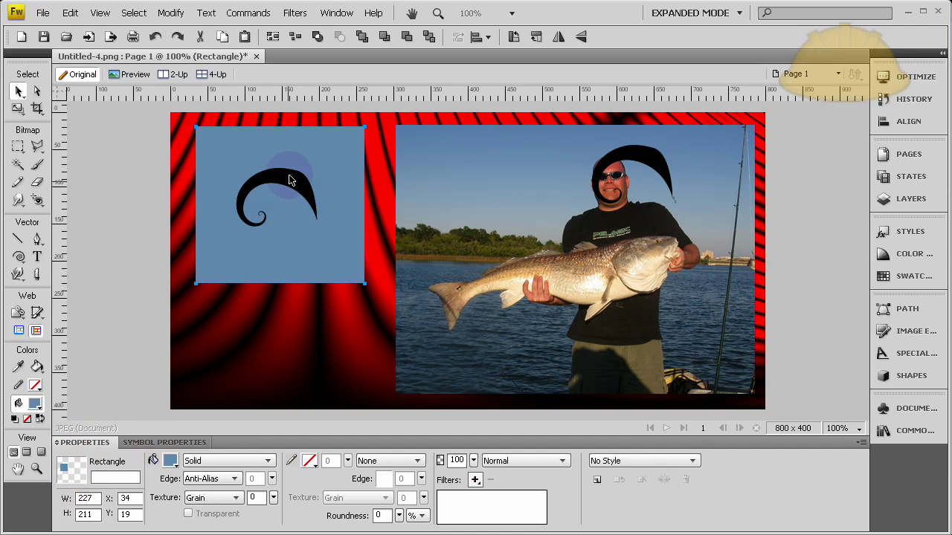
{"action": "left_click", "coordinate": [331, 191]}
{"action": "left_click", "coordinate": [319, 171], "text": "shift"}
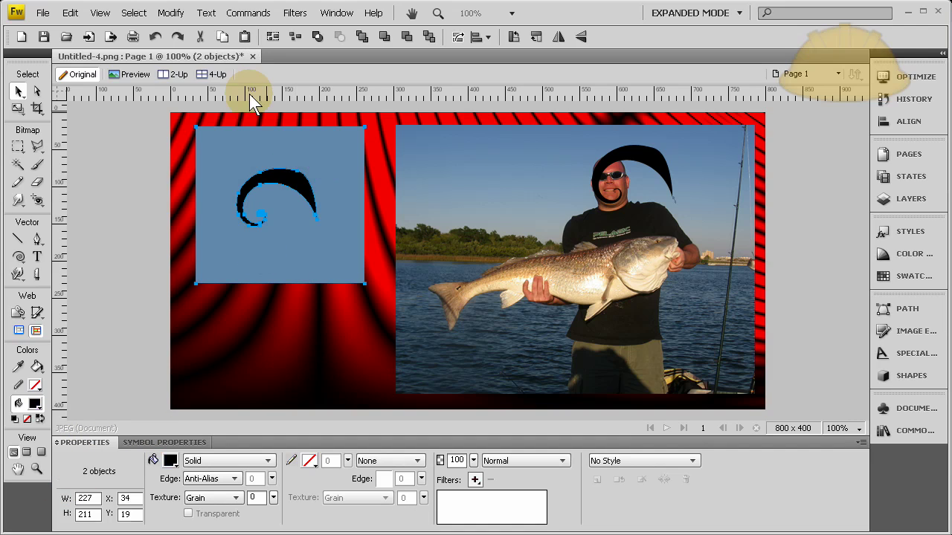
Step: Punch the swirl out of the rectangle with Combine Paths > Punch and move it up-left
{"action": "left_click", "coordinate": [170, 13]}
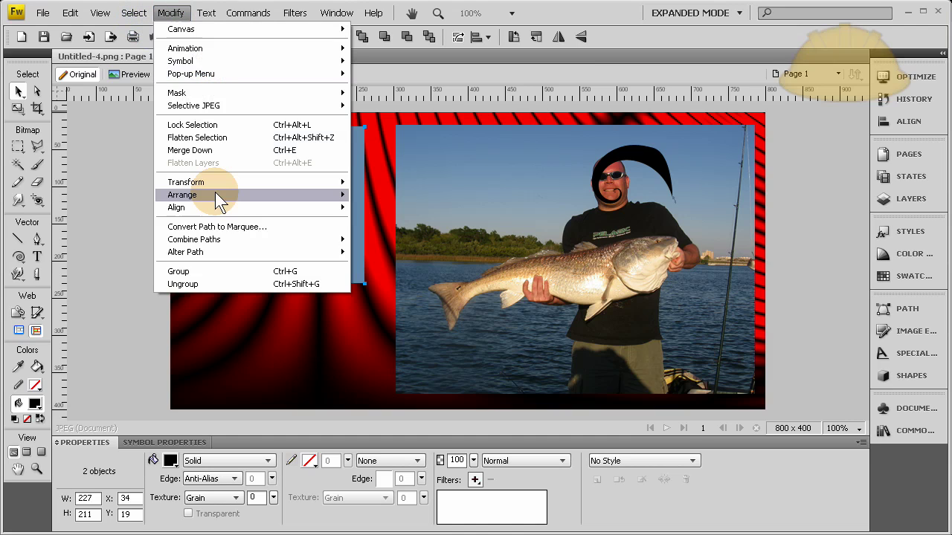
{"action": "mouse_move", "coordinate": [313, 239]}
{"action": "left_click", "coordinate": [376, 297]}
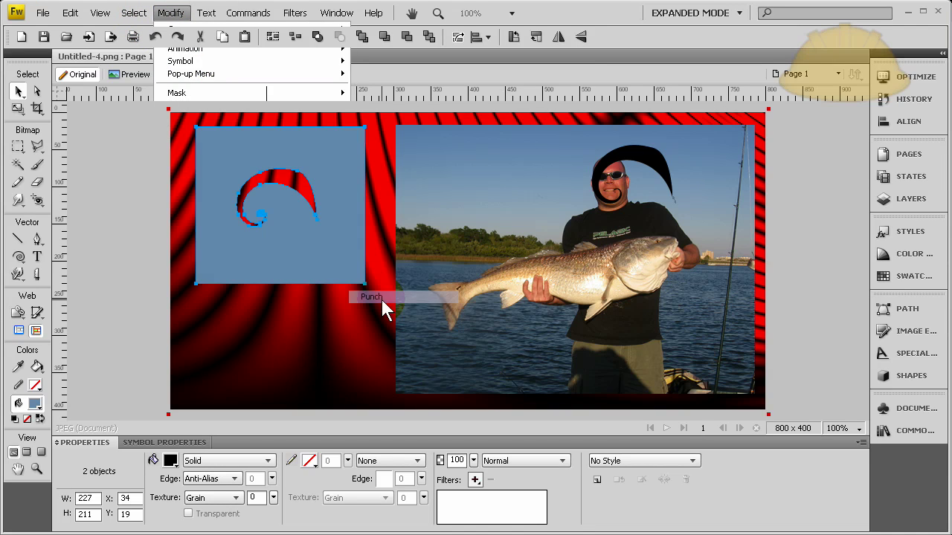
{"action": "left_click", "coordinate": [113, 192]}
{"action": "mouse_move", "coordinate": [317, 139]}
{"action": "left_mouse_down"}
{"action": "mouse_move", "coordinate": [344, 139]}
{"action": "mouse_move", "coordinate": [339, 175]}
{"action": "mouse_move", "coordinate": [372, 145]}
{"action": "mouse_move", "coordinate": [345, 147]}
{"action": "mouse_move", "coordinate": [325, 134]}
{"action": "left_mouse_up"}
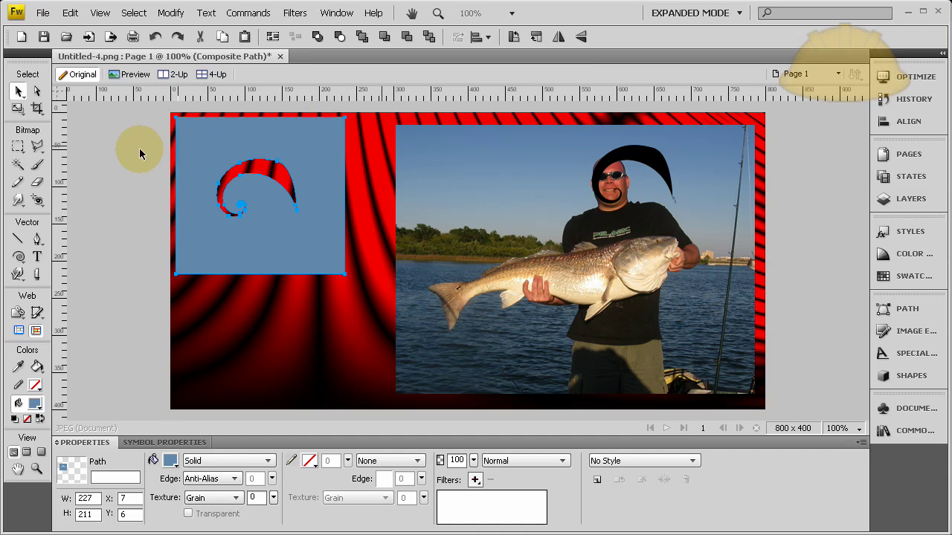
Step: Shift the punched blue rectangle down-right, then nudge it slightly up-right
{"action": "left_click", "coordinate": [138, 192]}
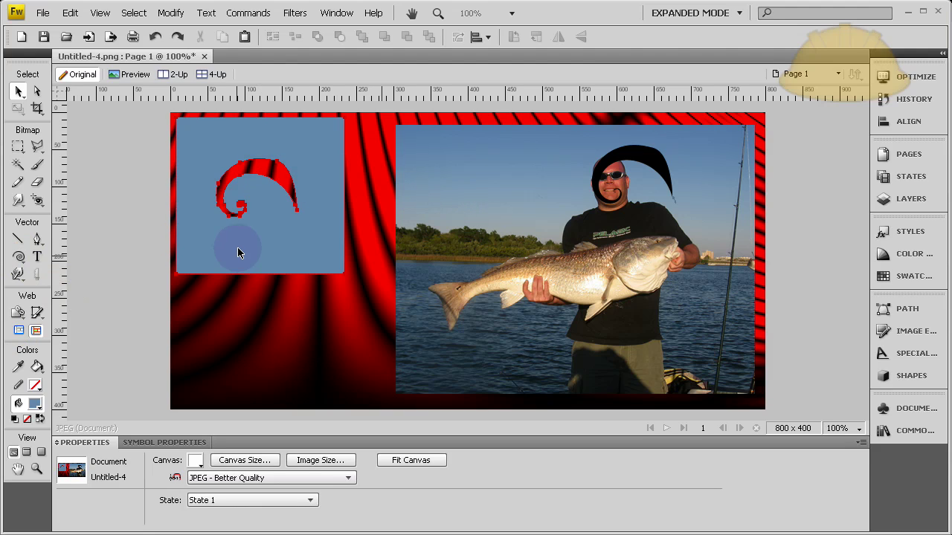
{"action": "left_click_drag", "start_coordinate": [237, 249], "coordinate": [244, 268]}
{"action": "left_click", "coordinate": [217, 182]}
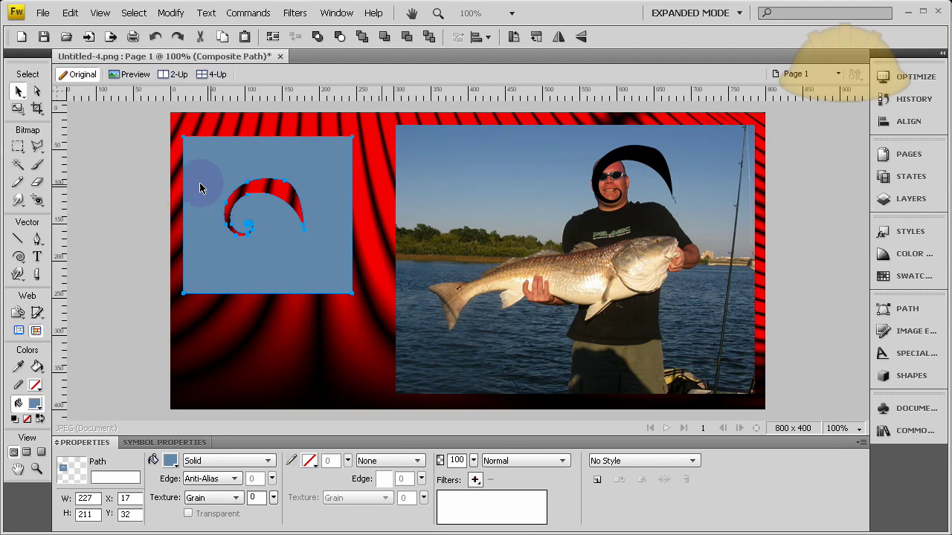
{"action": "left_click_drag", "start_coordinate": [290, 158], "coordinate": [297, 154]}
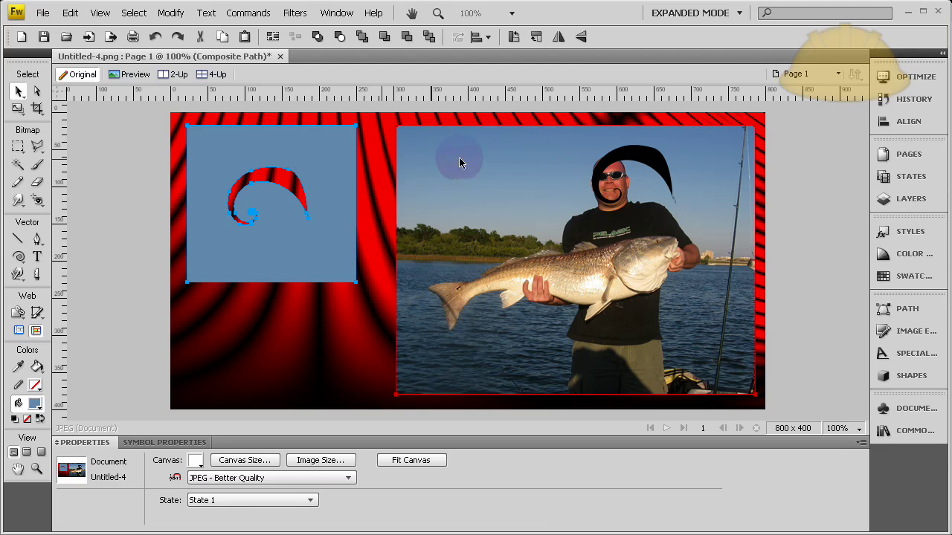
{"action": "left_click", "coordinate": [108, 176]}
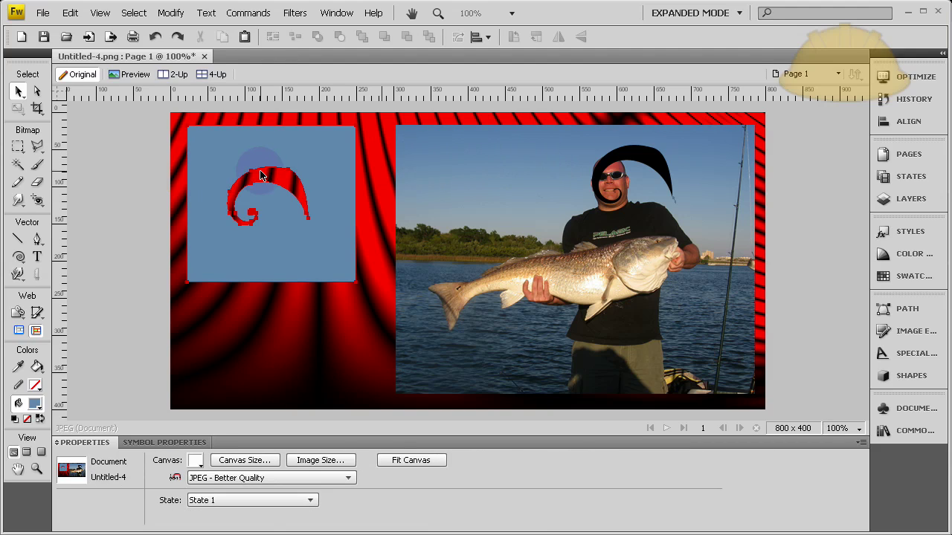
{"action": "left_click", "coordinate": [604, 160]}
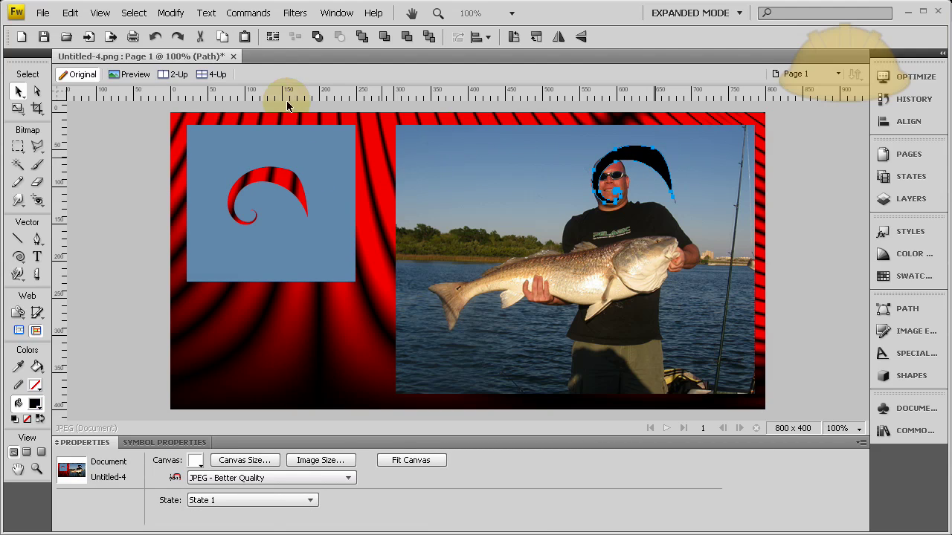
Step: Convert the swirl path over the man's head to a marquee with Anti-alias edge
{"action": "left_click", "coordinate": [170, 13]}
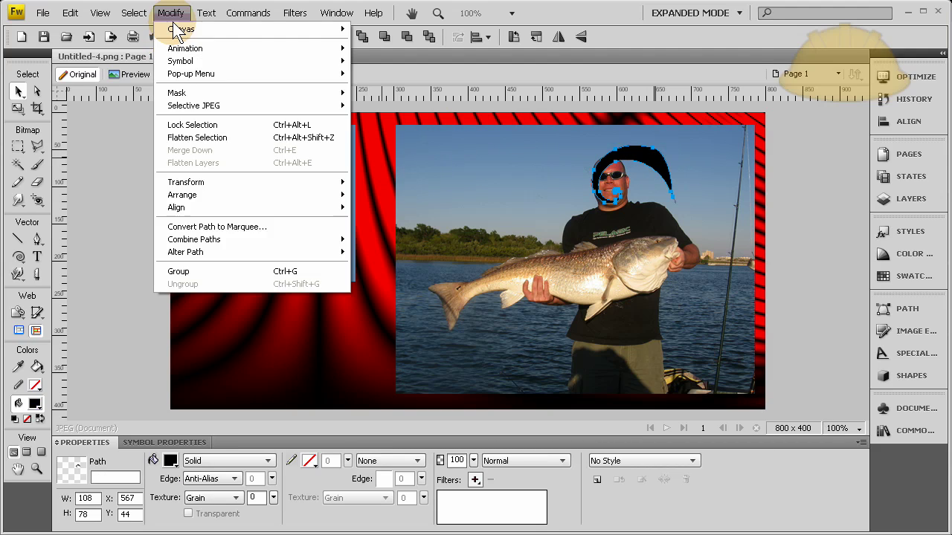
{"action": "left_click", "coordinate": [245, 227]}
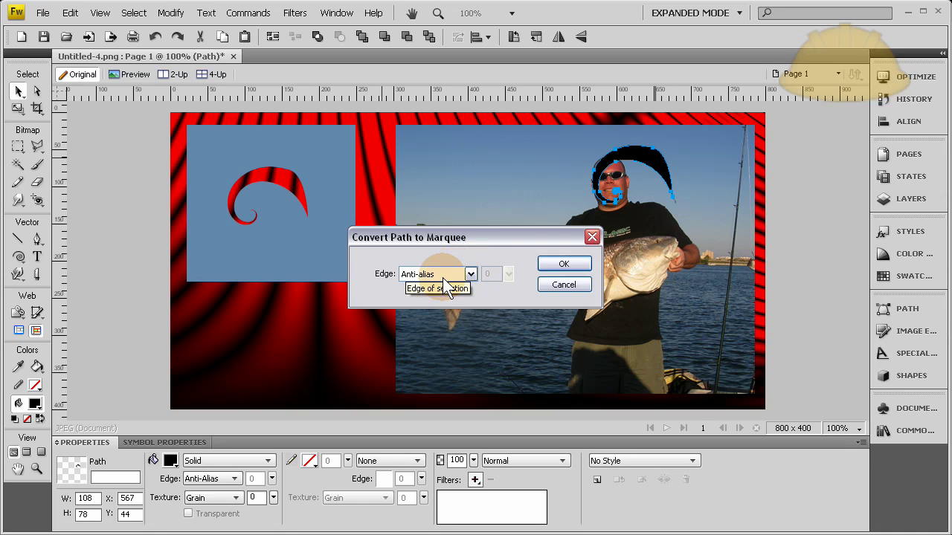
{"action": "left_click", "coordinate": [470, 274]}
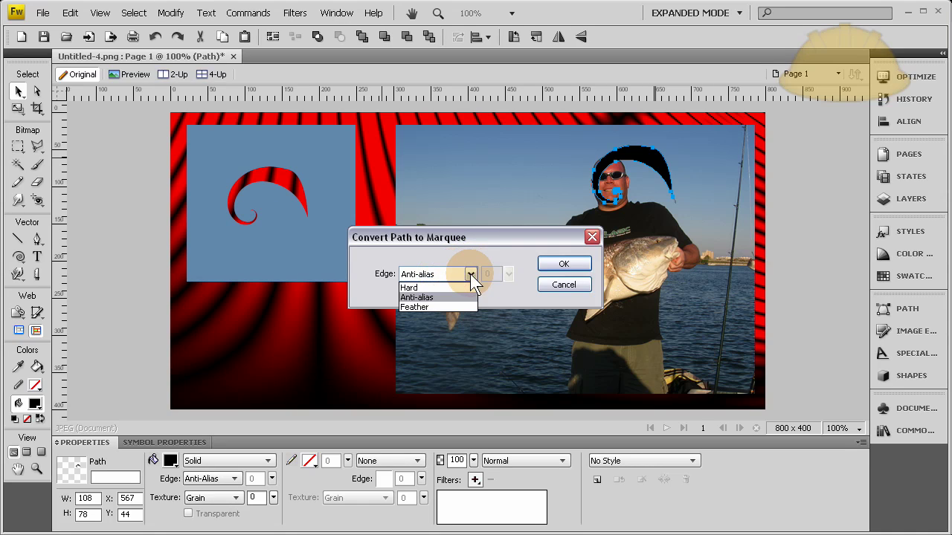
{"action": "left_click", "coordinate": [421, 298]}
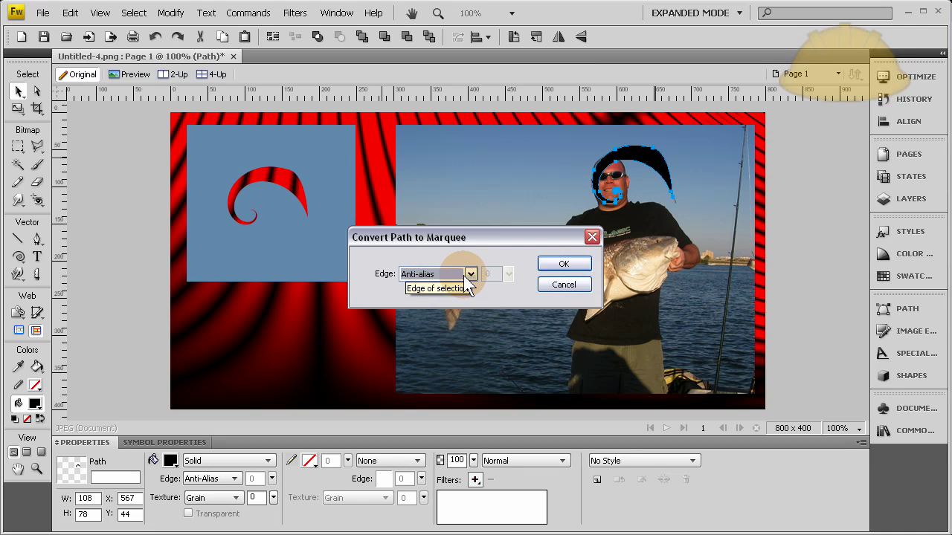
{"action": "left_click", "coordinate": [564, 265]}
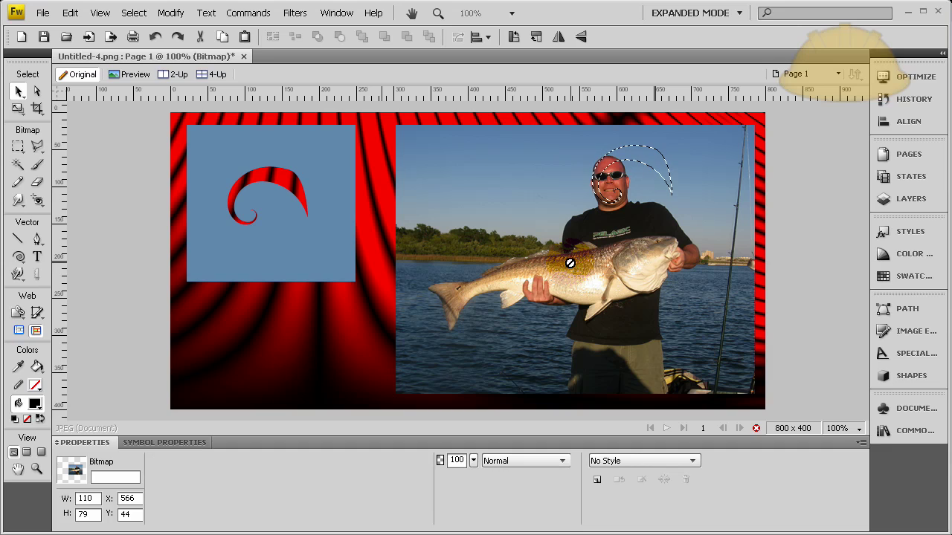
Step: Align the swirl marquee with arrow-key nudges and drag the cut-out pixels to the lower-left red area
{"action": "key", "text": "Down"}
{"action": "key", "text": "Down"}
{"action": "key", "text": "Down"}
{"action": "key", "text": "Down"}
{"action": "key", "text": "Down"}
{"action": "key", "text": "Down"}
{"action": "key", "text": "Down"}
{"action": "key", "text": "Down"}
{"action": "key", "text": "Down"}
{"action": "key", "text": "Down"}
{"action": "key", "text": "Down"}
{"action": "key", "text": "Down"}
{"action": "key", "text": "Down"}
{"action": "key", "text": "Down"}
{"action": "key", "text": "Down"}
{"action": "key", "text": "Down"}
{"action": "key", "text": "Down"}
{"action": "key", "text": "Up"}
{"action": "key", "text": "Up"}
{"action": "key", "text": "Up"}
{"action": "key", "text": "Up"}
{"action": "key", "text": "Up"}
{"action": "key", "text": "Up"}
{"action": "key", "text": "Up"}
{"action": "key", "text": "Up"}
{"action": "key", "text": "Up"}
{"action": "key", "text": "Up"}
{"action": "key", "text": "Up"}
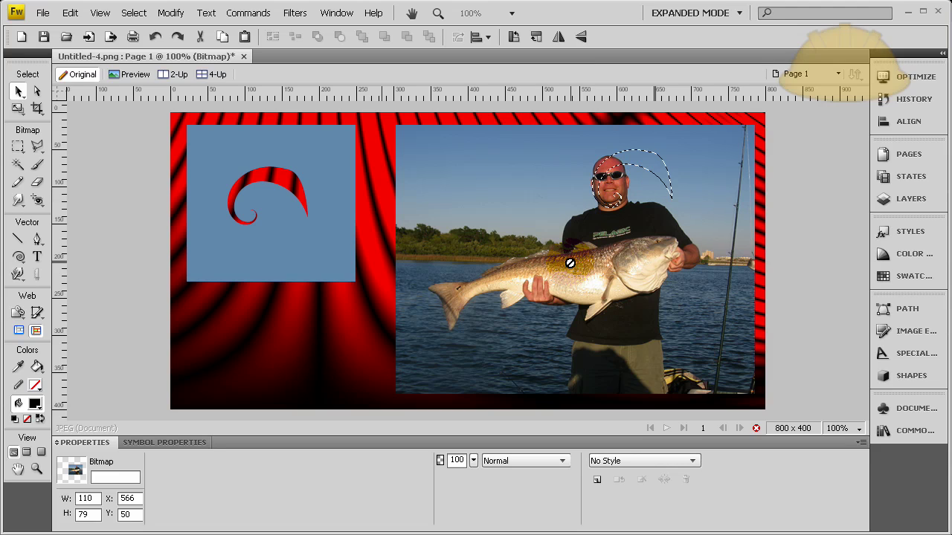
{"action": "key", "text": "Right"}
{"action": "key", "text": "Right"}
{"action": "key", "text": "Left"}
{"action": "key", "text": "Left"}
{"action": "key", "text": "Left"}
{"action": "key", "text": "Down"}
{"action": "key", "text": "Down"}
{"action": "key", "text": "Down"}
{"action": "key", "text": "Down"}
{"action": "key", "text": "Down"}
{"action": "key", "text": "Down"}
{"action": "key", "text": "Down"}
{"action": "key", "text": "Down"}
{"action": "key", "text": "Down"}
{"action": "key", "text": "Down"}
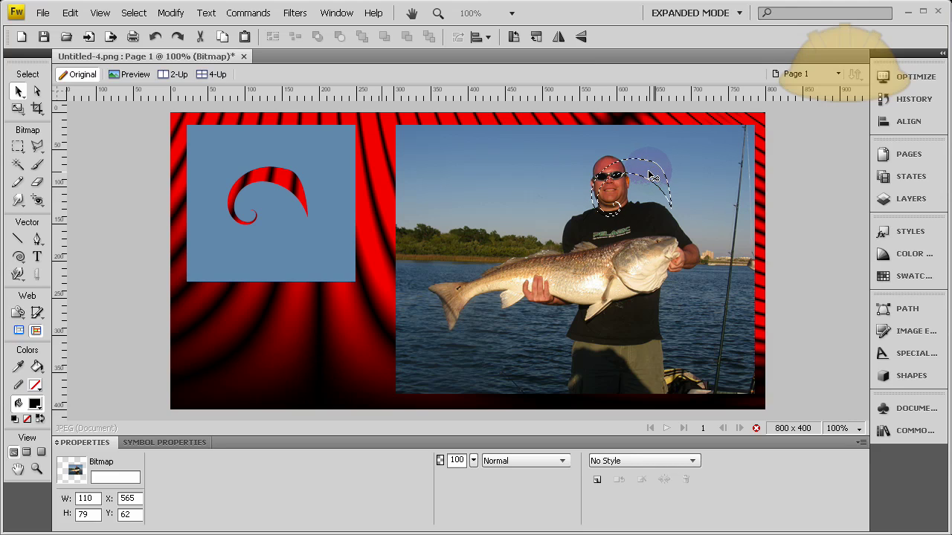
{"action": "left_click_drag", "start_coordinate": [651, 177], "coordinate": [336, 323]}
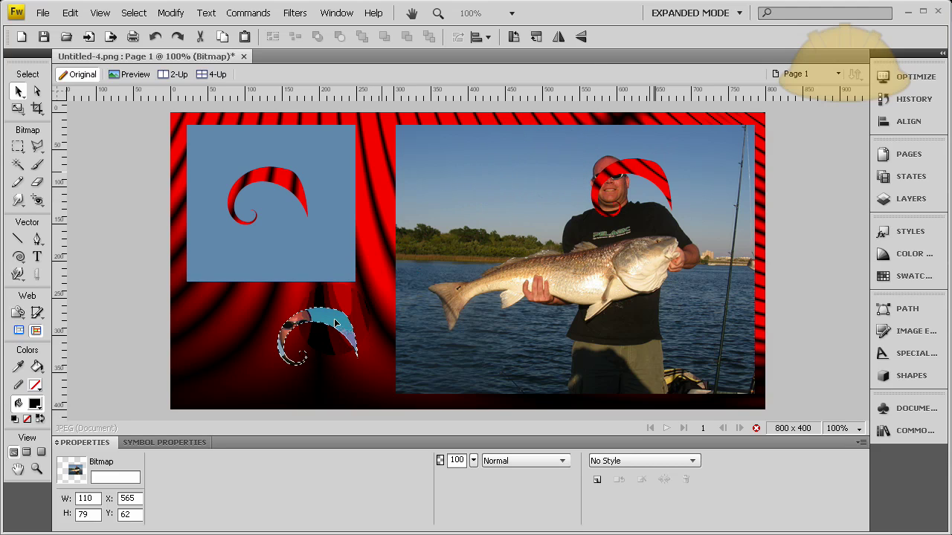
{"action": "left_click", "coordinate": [21, 160]}
Step: Deselect, then move the fishing photo left to X 140, Y 17
{"action": "left_click", "coordinate": [30, 177]}
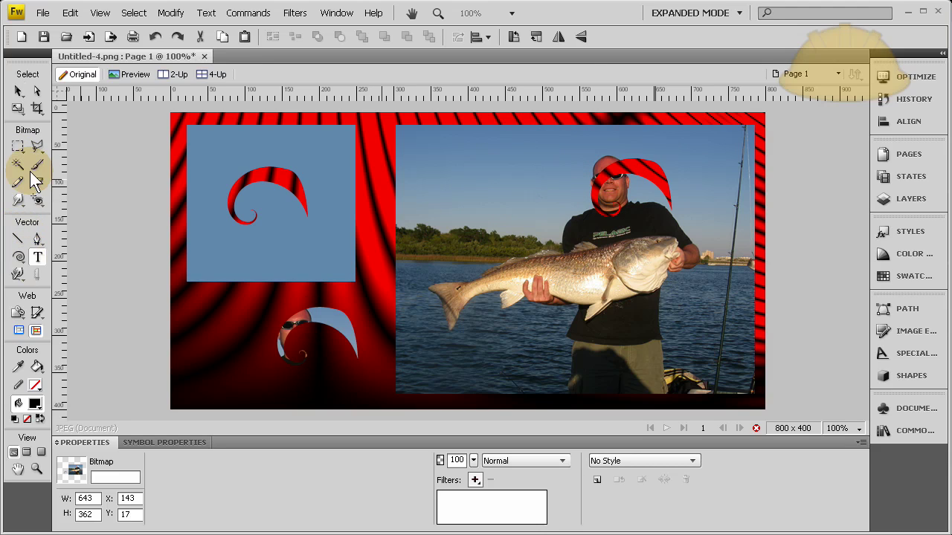
{"action": "left_click", "coordinate": [18, 91]}
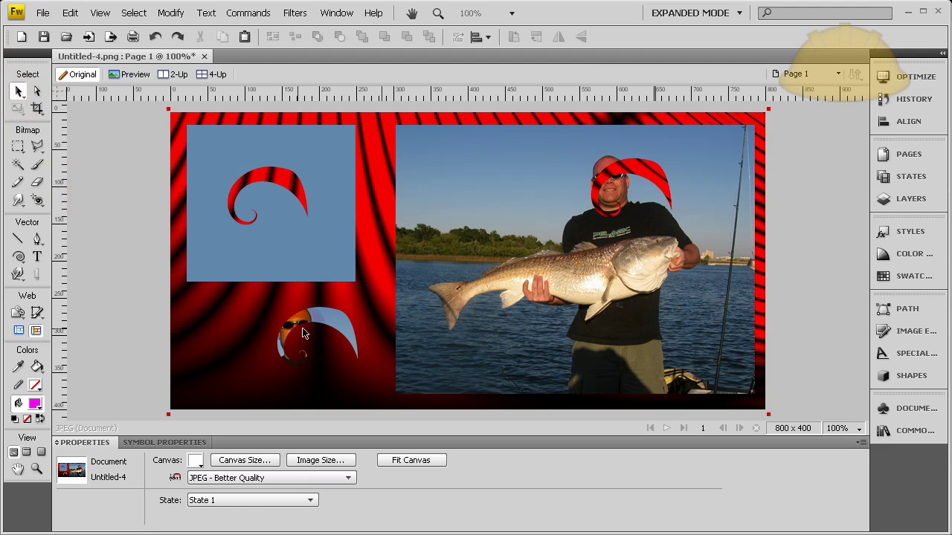
{"action": "left_click_drag", "start_coordinate": [342, 329], "coordinate": [301, 330]}
{"action": "left_click_drag", "start_coordinate": [392, 323], "coordinate": [451, 317]}
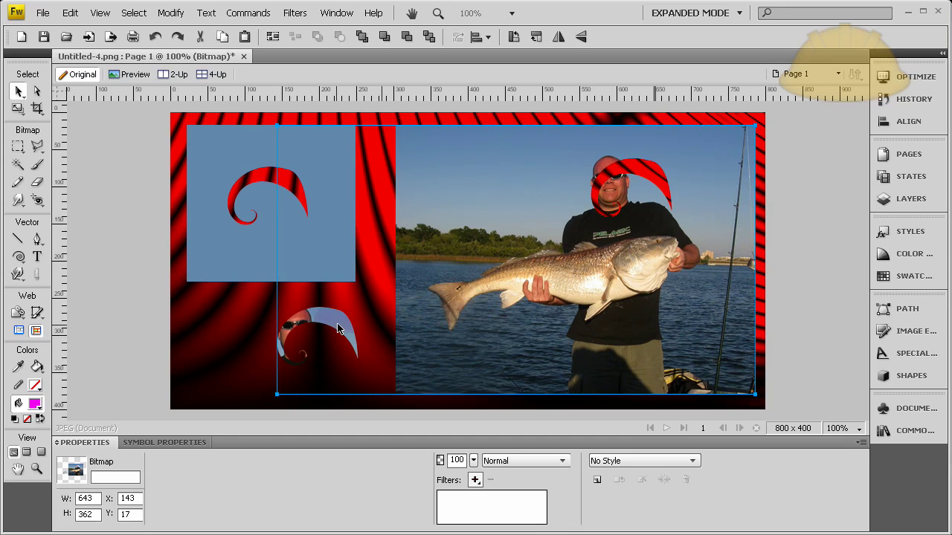
{"action": "left_click_drag", "start_coordinate": [489, 255], "coordinate": [493, 257]}
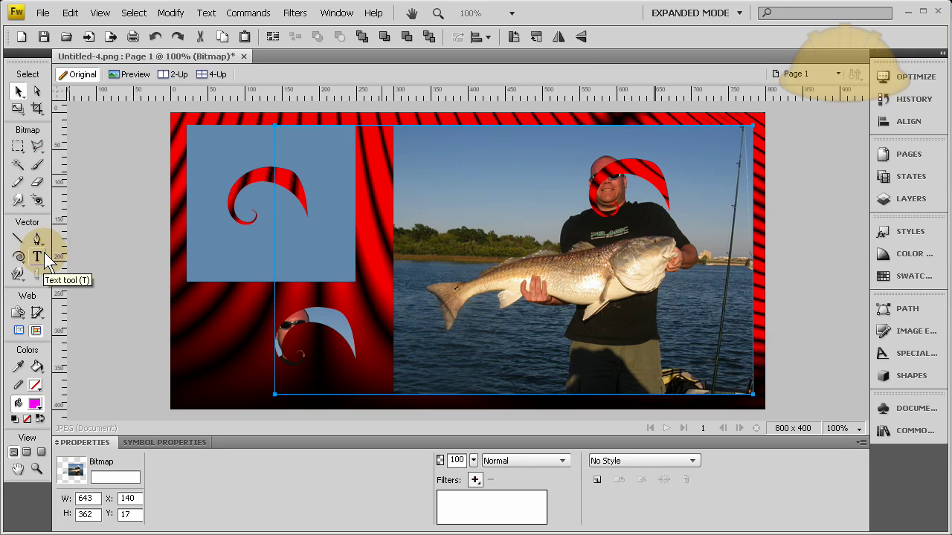
Step: Set the Eraser size to 100, then shift the fish photo slightly left and the blue rectangle to the left edge
{"action": "left_click", "coordinate": [37, 185]}
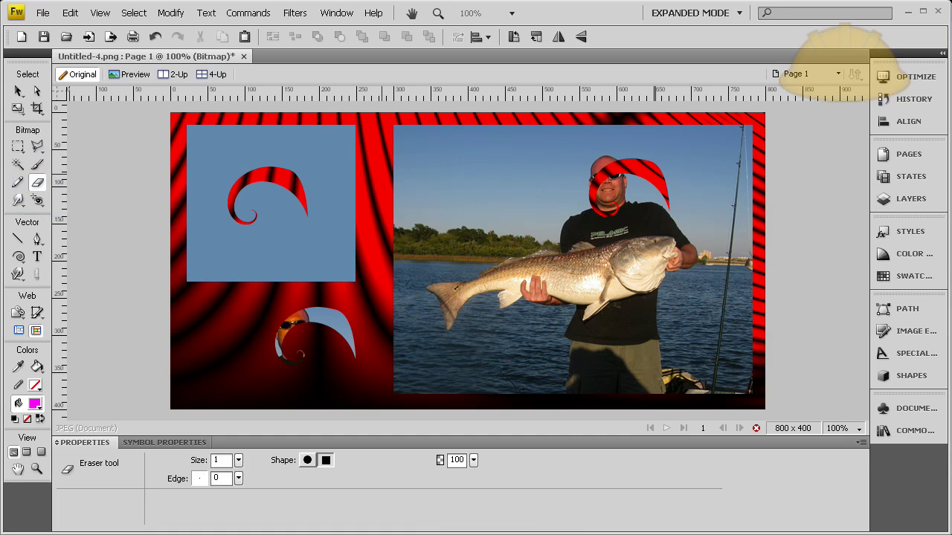
{"action": "left_click_drag", "start_coordinate": [238, 460], "coordinate": [238, 386]}
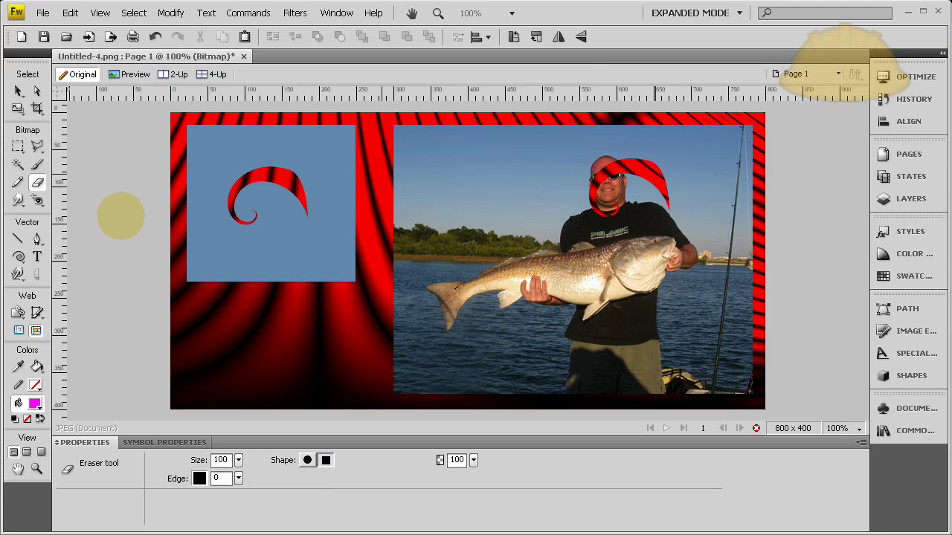
{"action": "left_click", "coordinate": [17, 90]}
{"action": "mouse_move", "coordinate": [510, 196]}
{"action": "left_mouse_down"}
{"action": "mouse_move", "coordinate": [363, 191]}
{"action": "mouse_move", "coordinate": [493, 193]}
{"action": "left_mouse_up"}
{"action": "left_click_drag", "start_coordinate": [316, 184], "coordinate": [326, 189]}
{"action": "left_click_drag", "start_coordinate": [495, 195], "coordinate": [505, 186]}
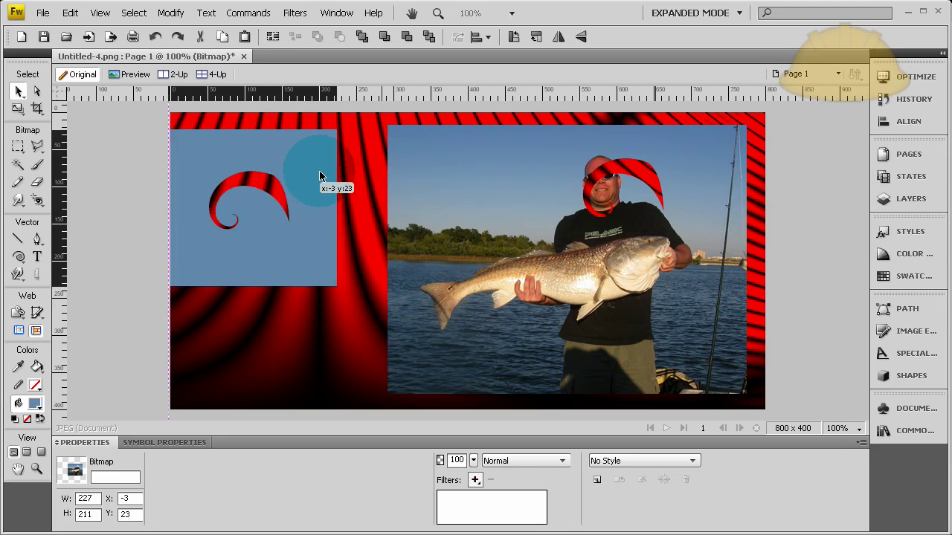